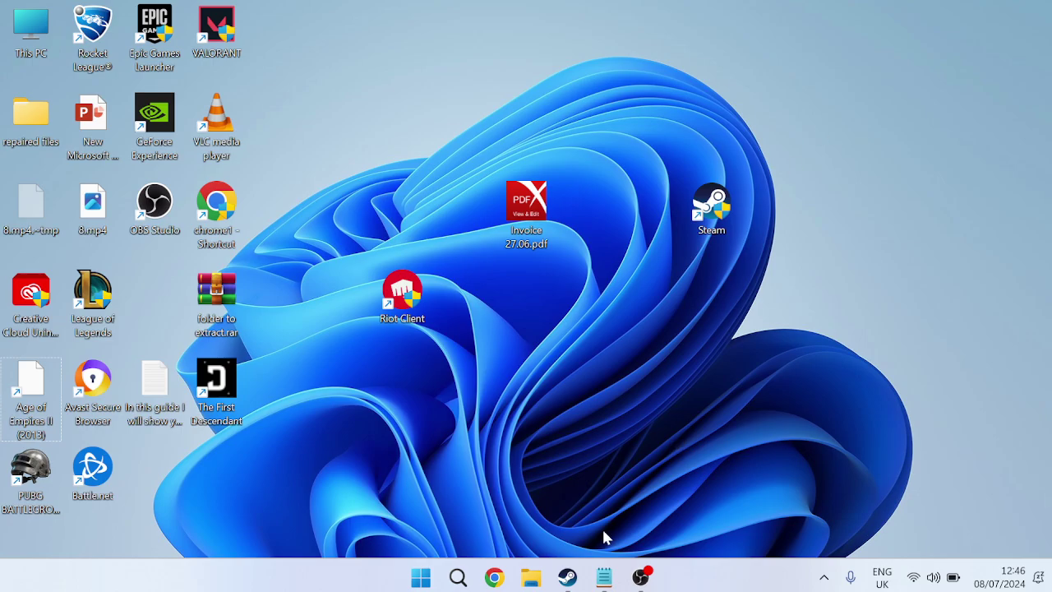
# - Switch to Steam and browse the local files of PUBG: BATTLEGROUNDS from the game library
pyautogui.click(566, 576)
pyautogui.click(159, 50)
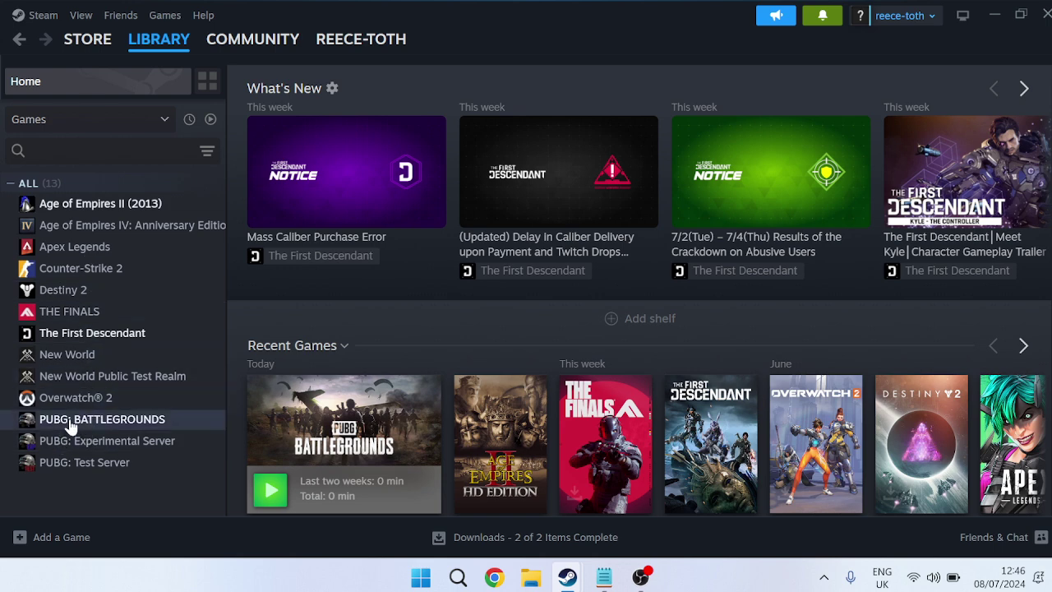
pyautogui.rightClick(70, 428)
pyautogui.moveTo(130, 380)
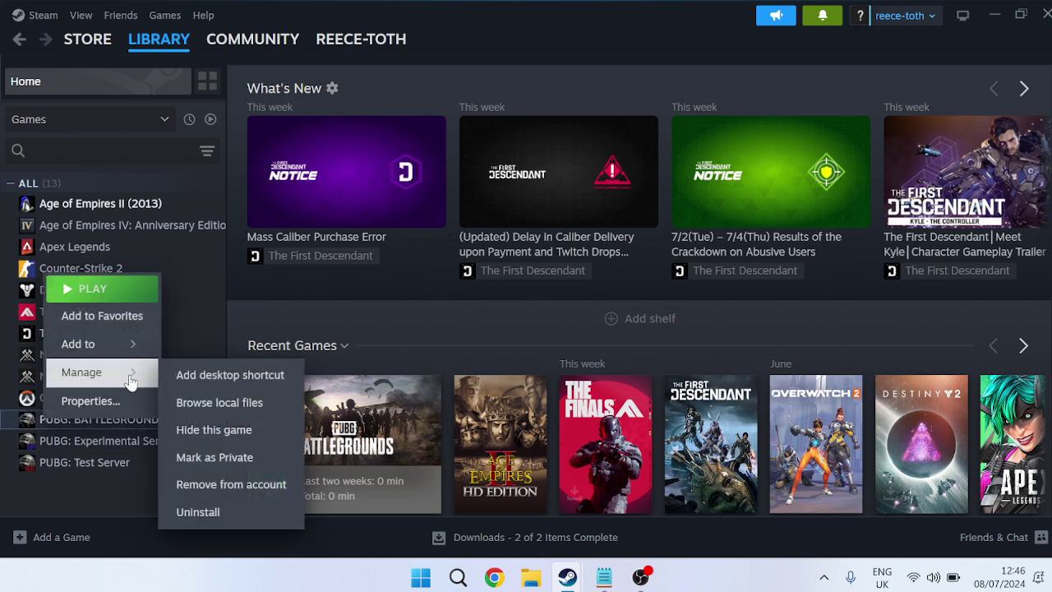
pyautogui.click(244, 409)
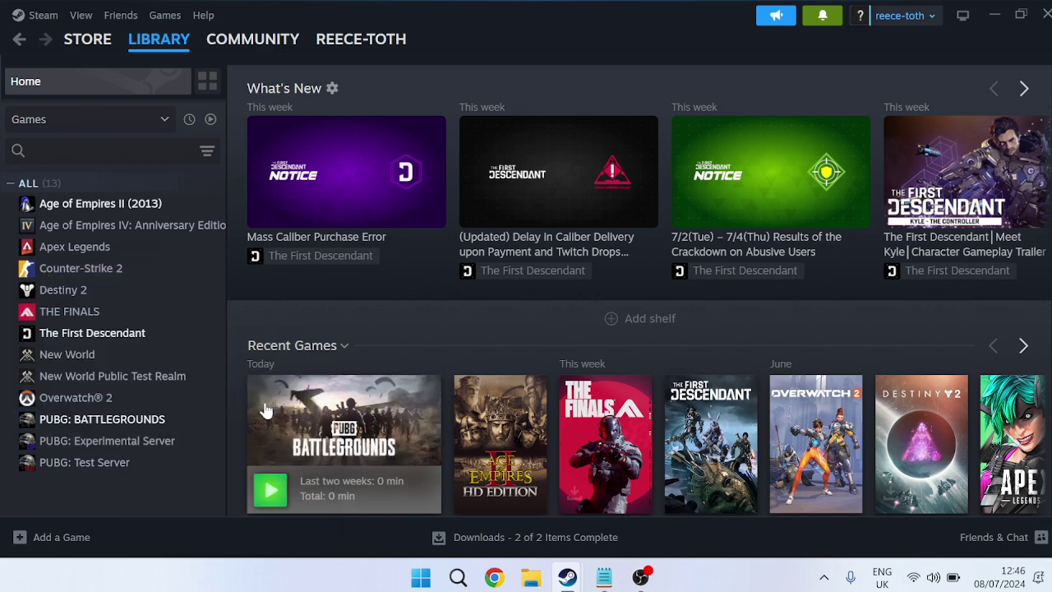
# - Open the Win64 folder inside TslGame > Binaries in the PUBG installation folder
pyautogui.doubleClick(486, 233)
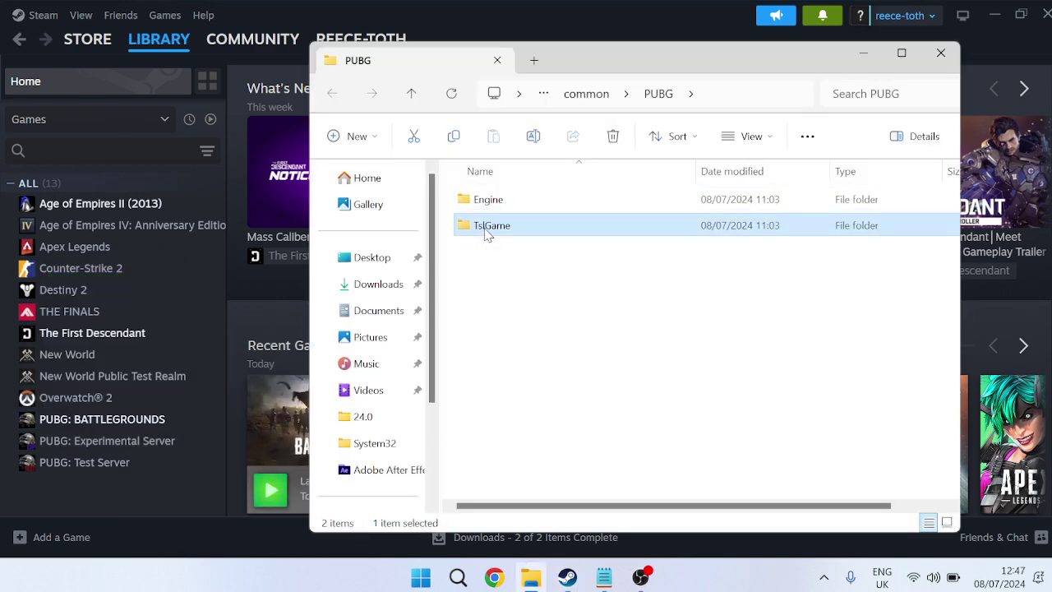
pyautogui.click(510, 204)
pyautogui.doubleClick(510, 203)
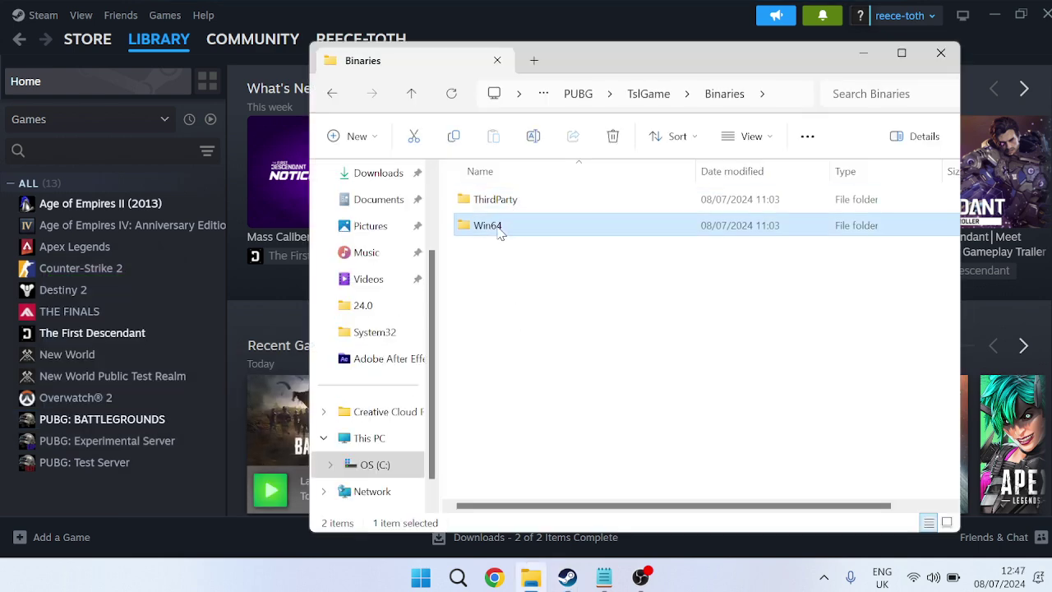
pyautogui.doubleClick(501, 229)
# - Override the high DPI scaling behavior of TslGame.exe with scaling performed by Application, and apply its compatibility properties
pyautogui.click(521, 311)
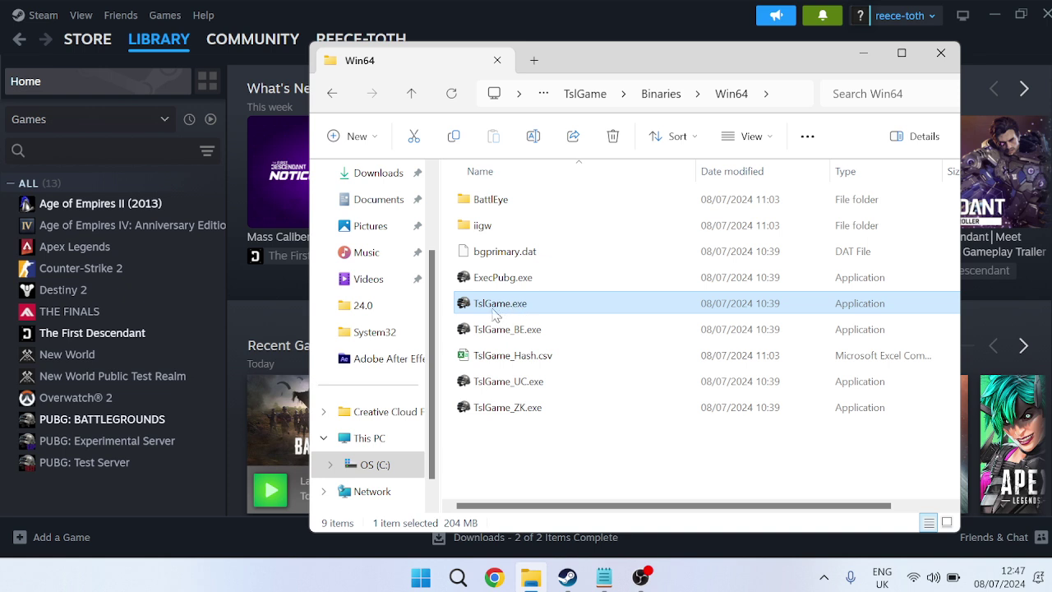
pyautogui.rightClick(499, 308)
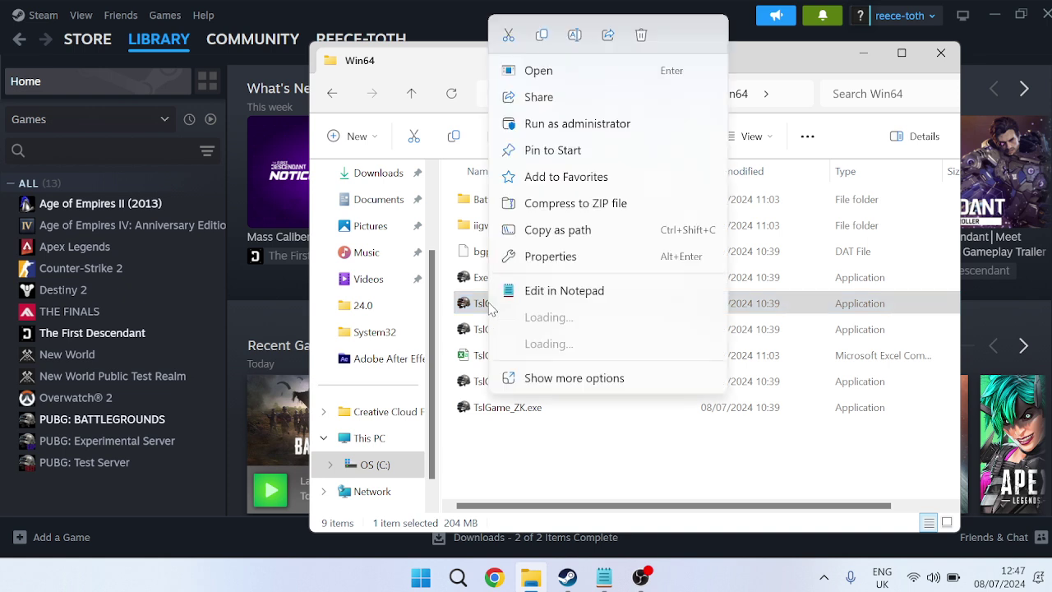
pyautogui.click(552, 256)
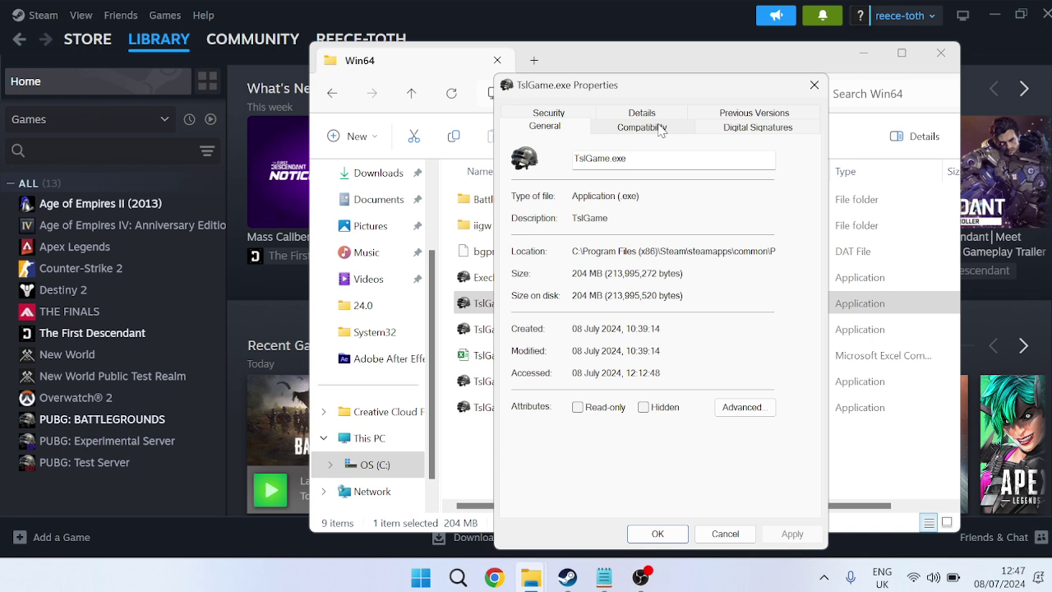
pyautogui.click(658, 130)
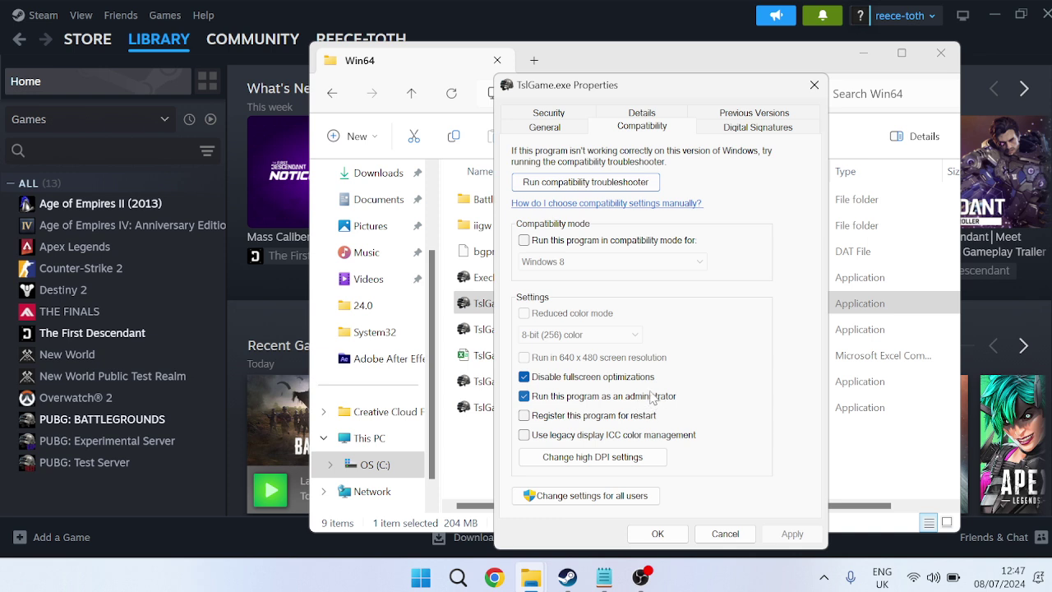
pyautogui.click(606, 462)
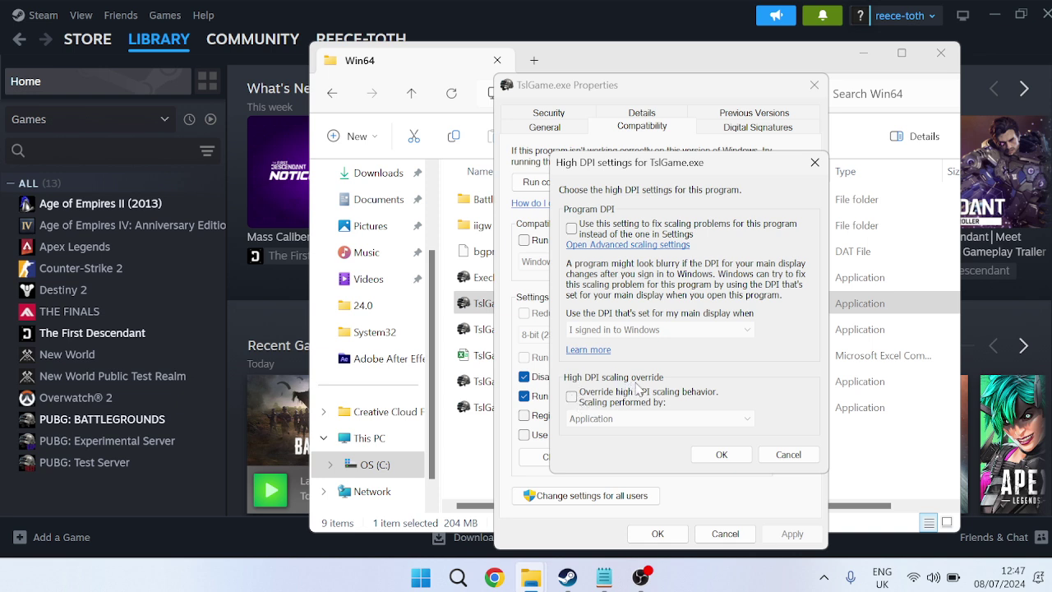
pyautogui.click(585, 399)
pyautogui.click(600, 418)
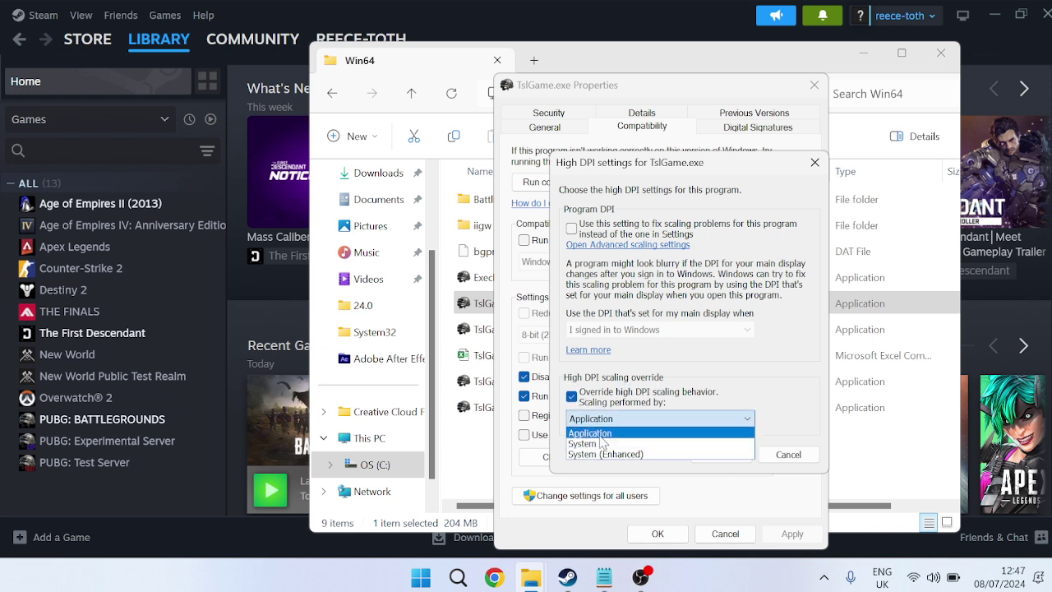
pyautogui.click(595, 432)
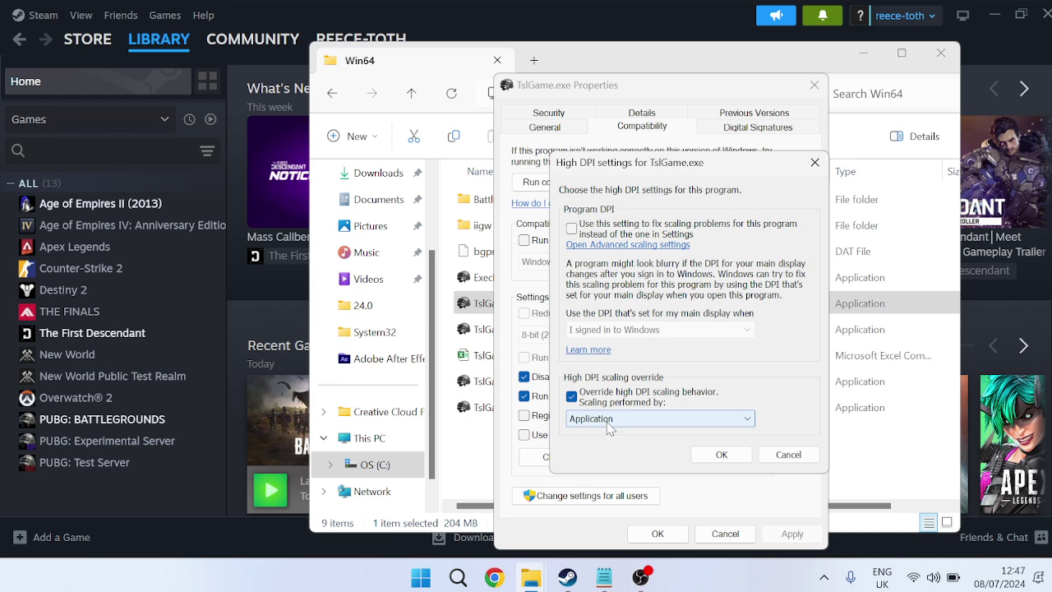
pyautogui.click(721, 453)
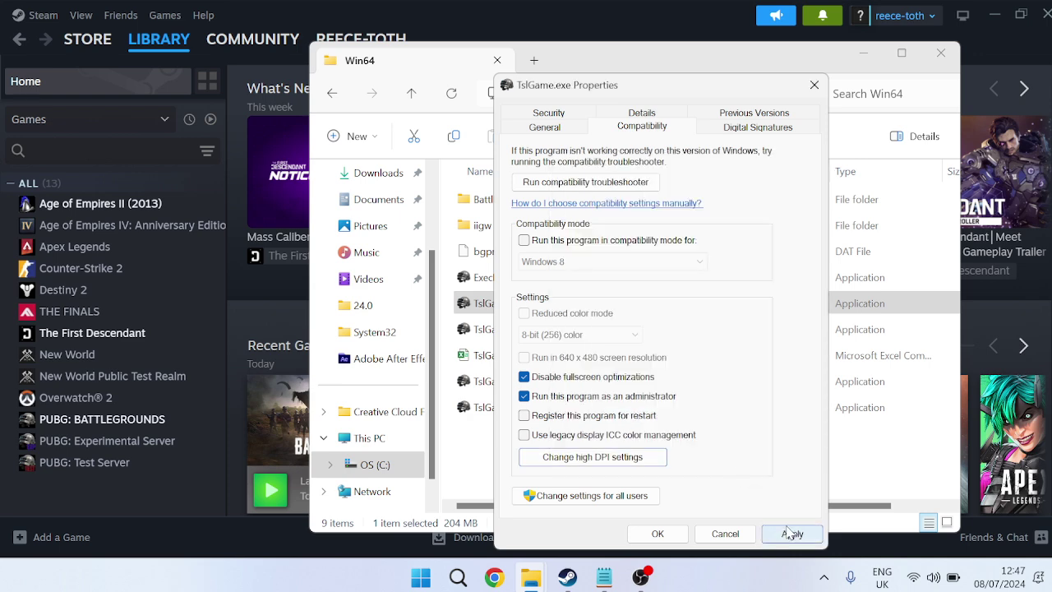
pyautogui.click(789, 532)
pyautogui.click(657, 533)
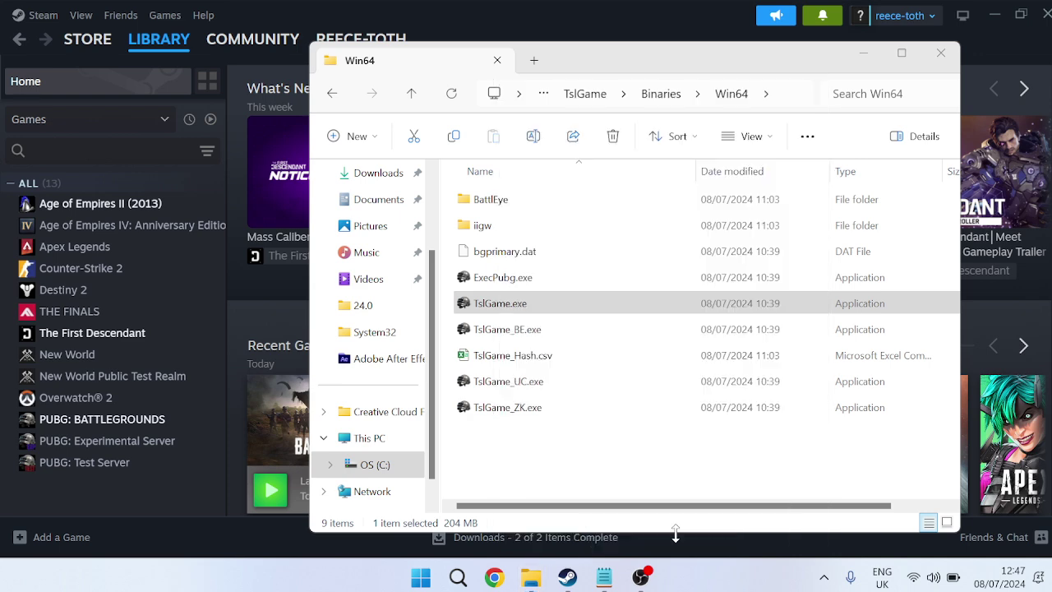
# - In the compatibility properties of ExecPubg.exe, enable Disable fullscreen optimizations and Run this program as an administrator
pyautogui.rightClick(497, 283)
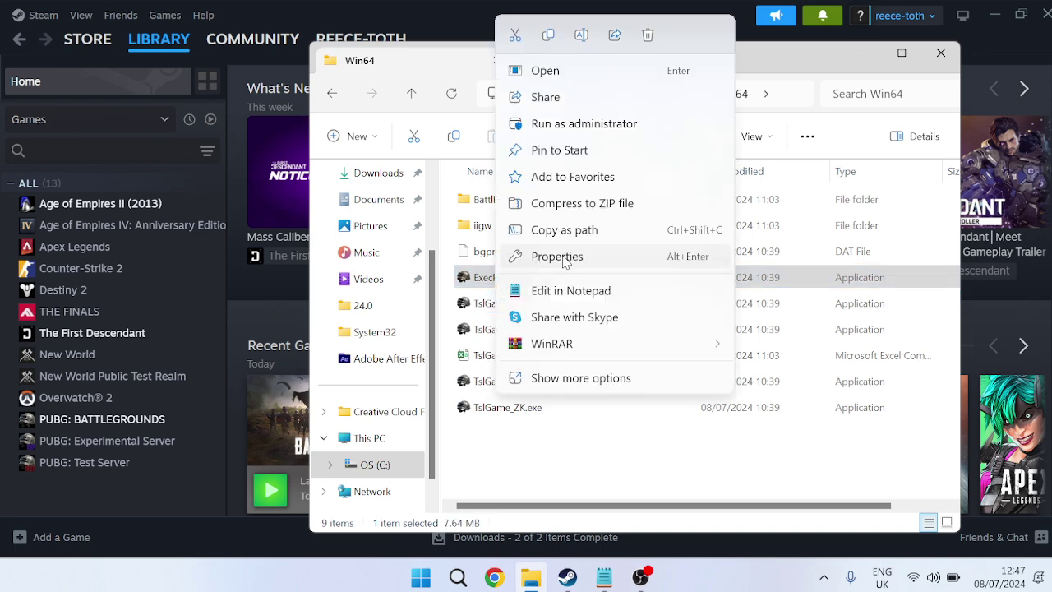
pyautogui.click(557, 256)
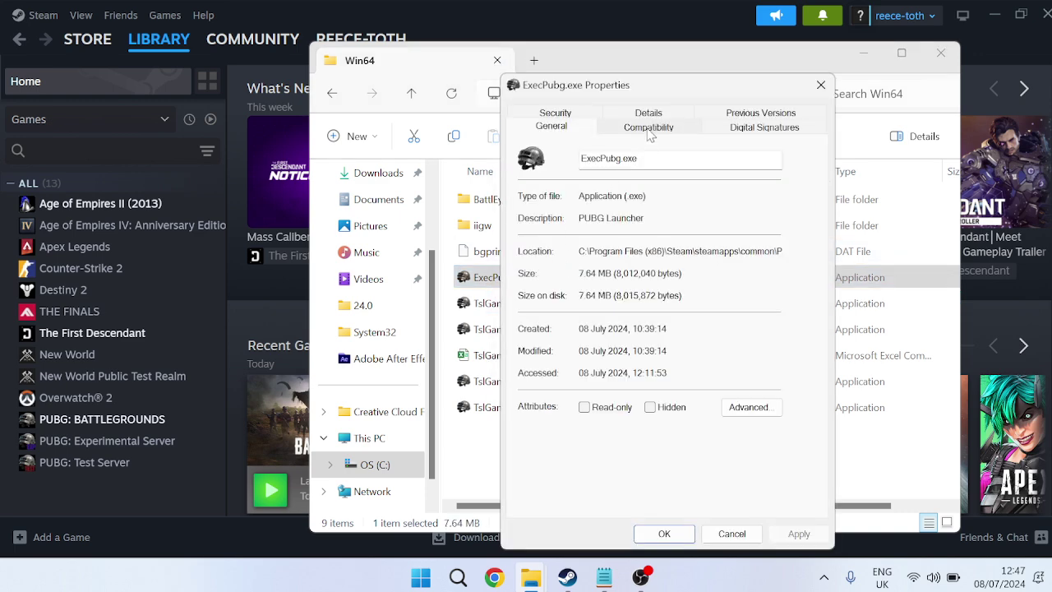
pyautogui.click(649, 130)
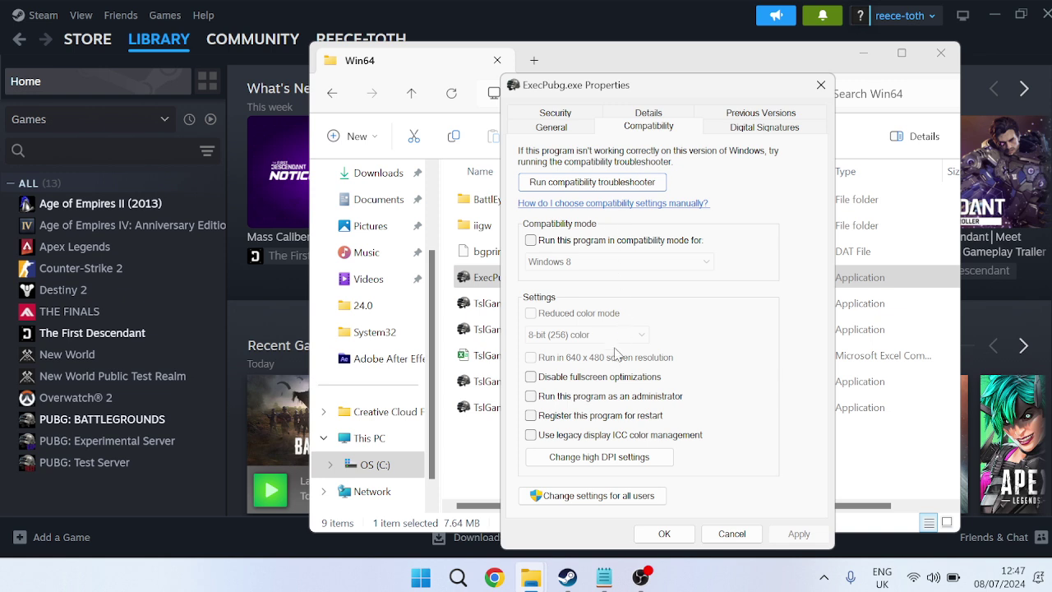
pyautogui.click(530, 378)
pyautogui.click(536, 397)
# - Override the high DPI scaling behavior of ExecPubg.exe with scaling performed by Application, apply the properties and close the folder window
pyautogui.click(601, 454)
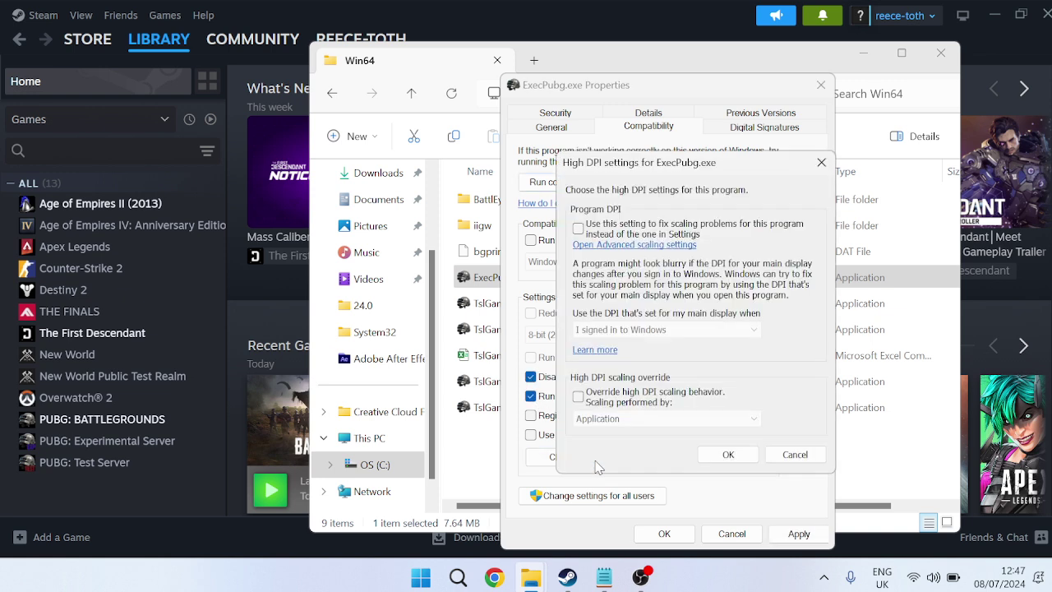
pyautogui.click(579, 396)
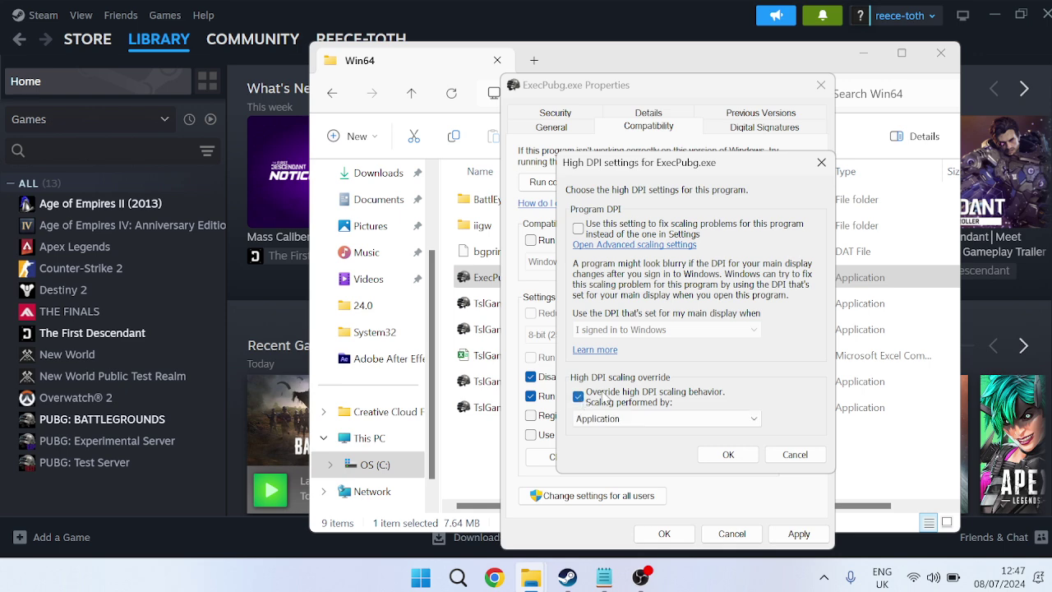
pyautogui.click(727, 454)
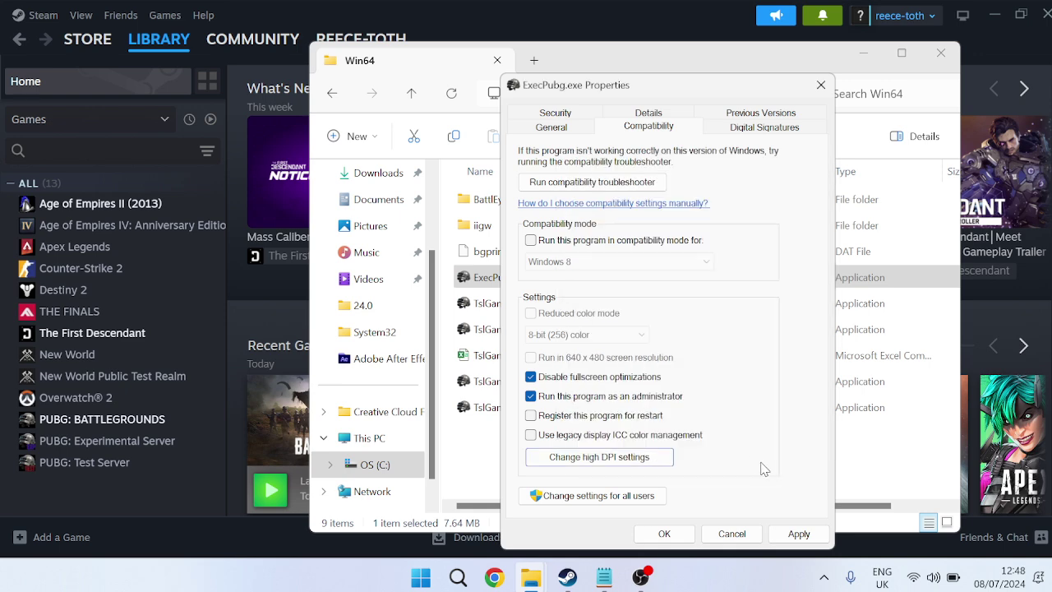
pyautogui.click(797, 533)
pyautogui.click(659, 534)
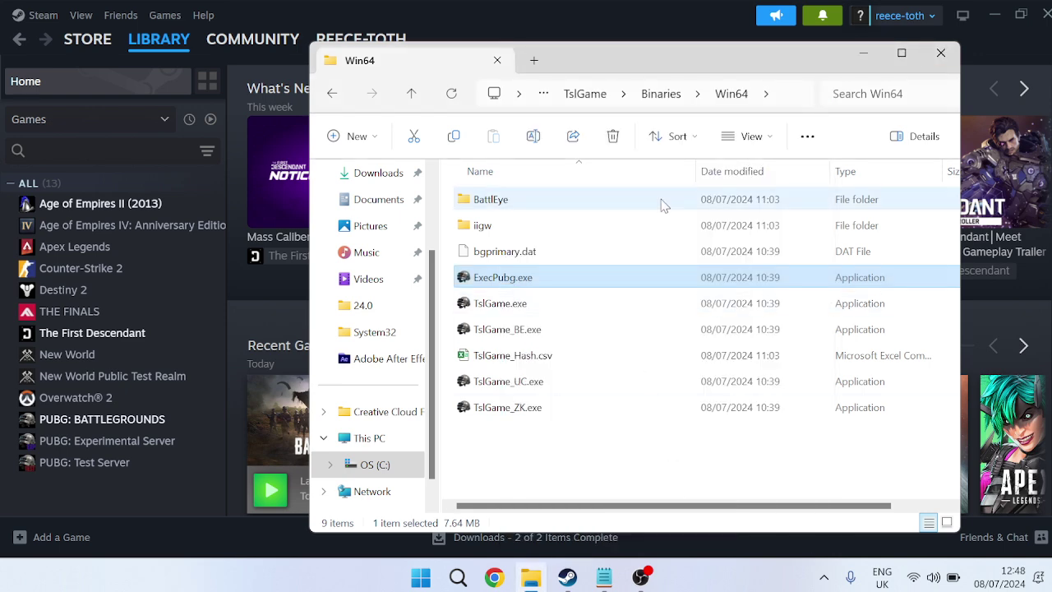
pyautogui.click(940, 52)
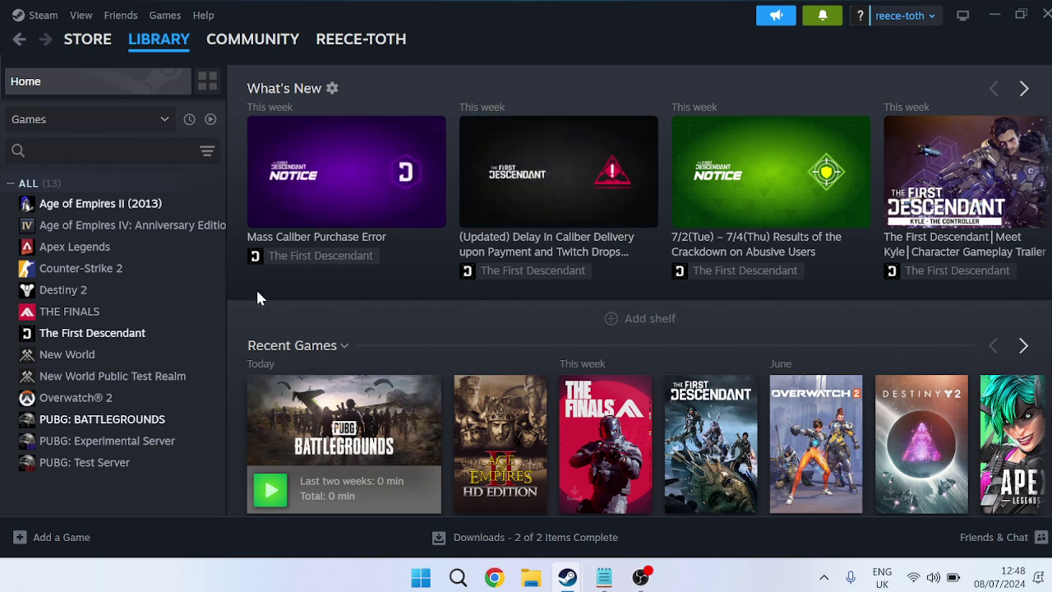
# - Verify the integrity of the PUBG: BATTLEGROUNDS game files, then close its properties and minimize Steam
pyautogui.rightClick(94, 421)
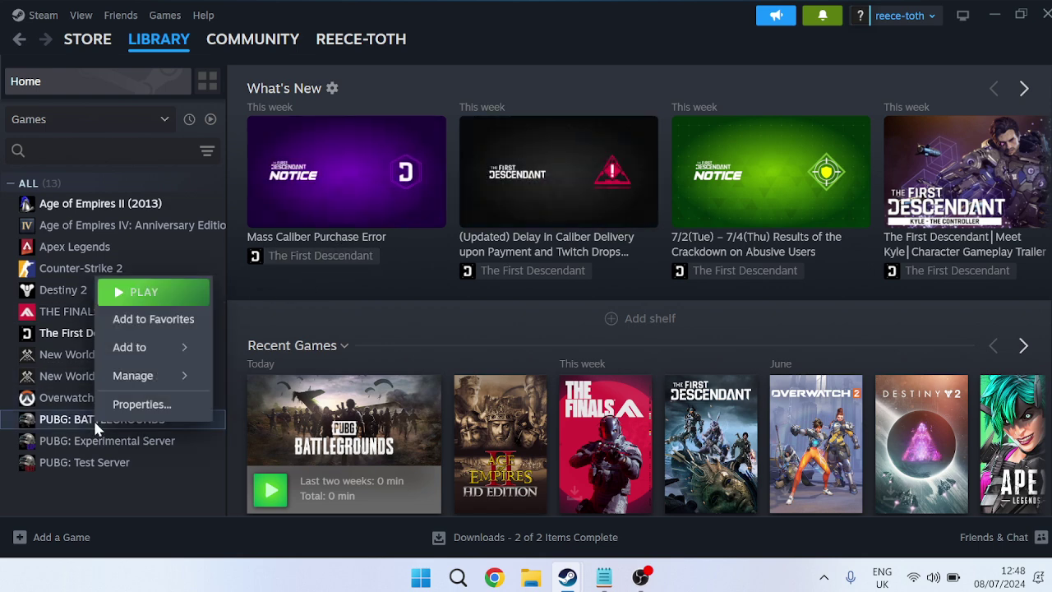
pyautogui.click(161, 405)
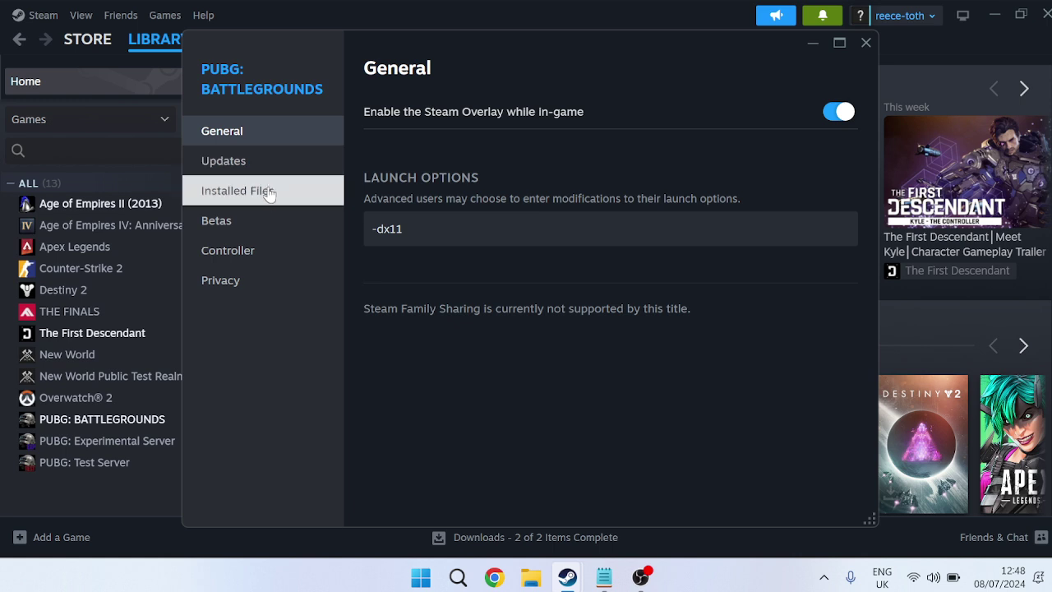
pyautogui.click(269, 194)
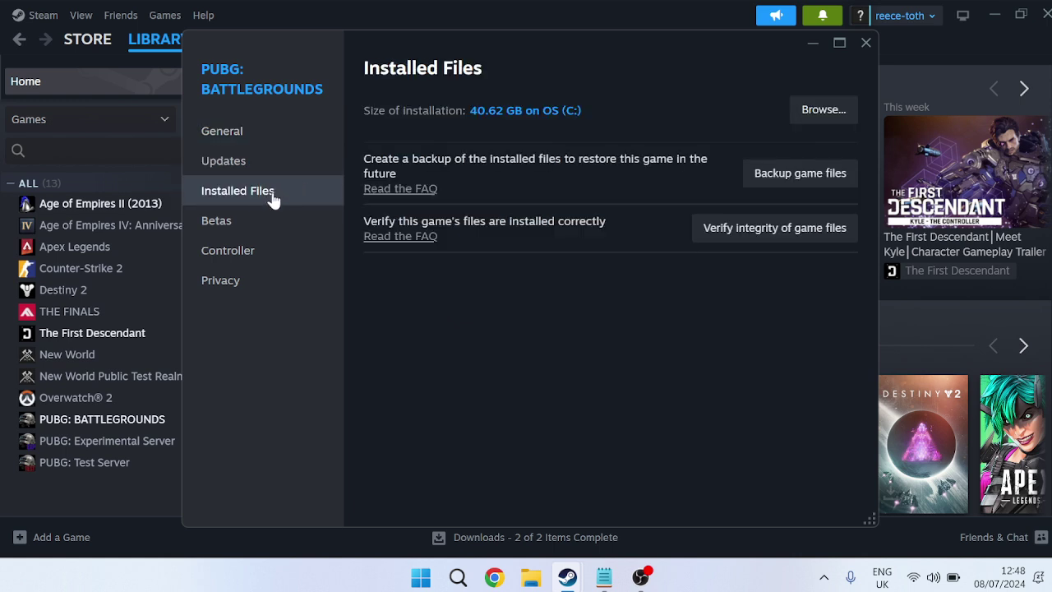
pyautogui.click(735, 234)
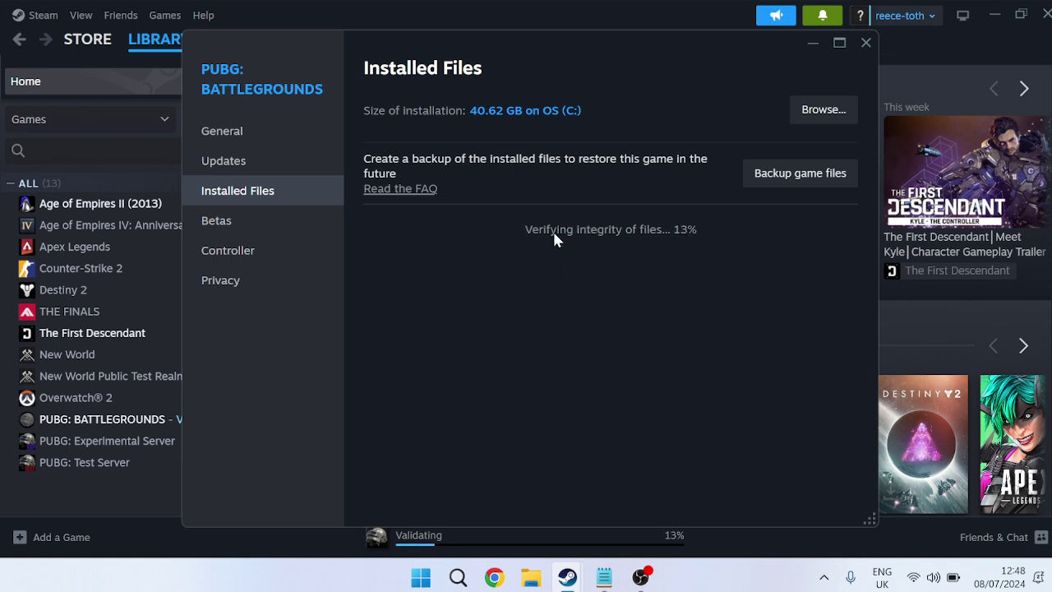
pyautogui.click(866, 42)
pyautogui.click(994, 15)
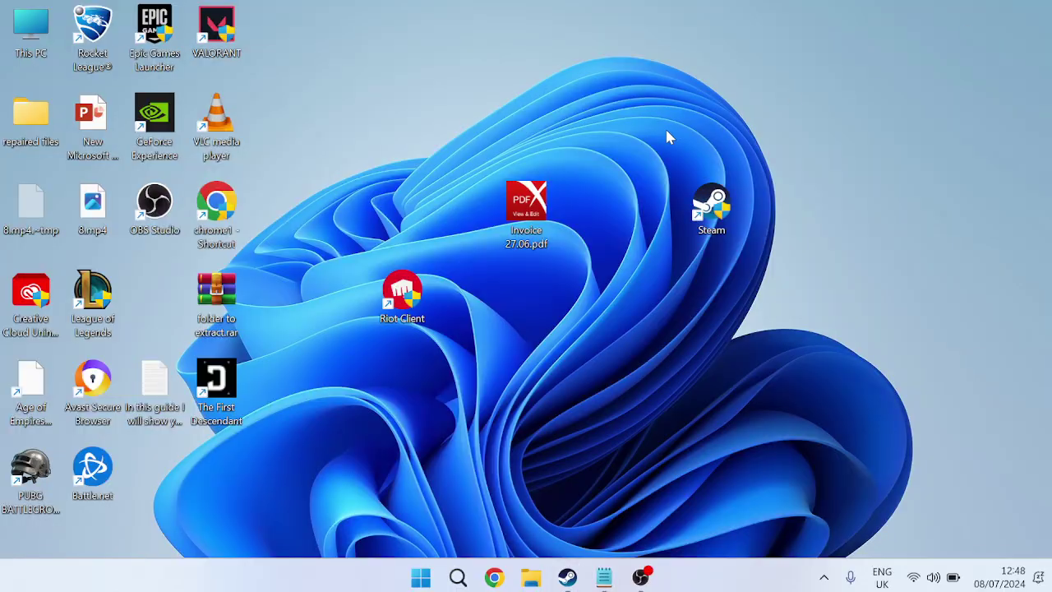
# - Open Windows Settings and check for updates in Windows Update
pyautogui.press('super')
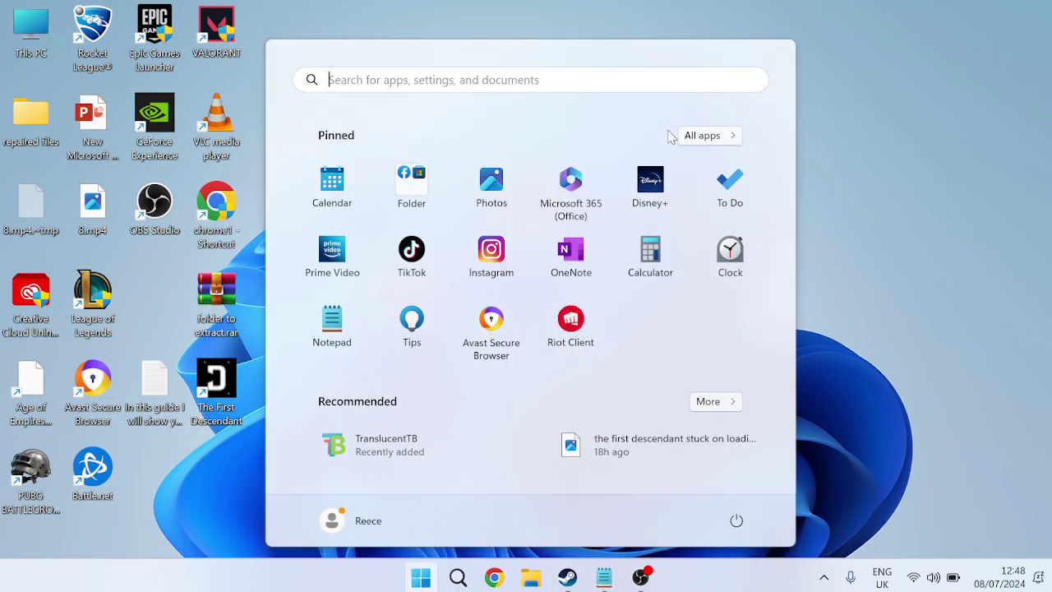
pyautogui.write('settings')
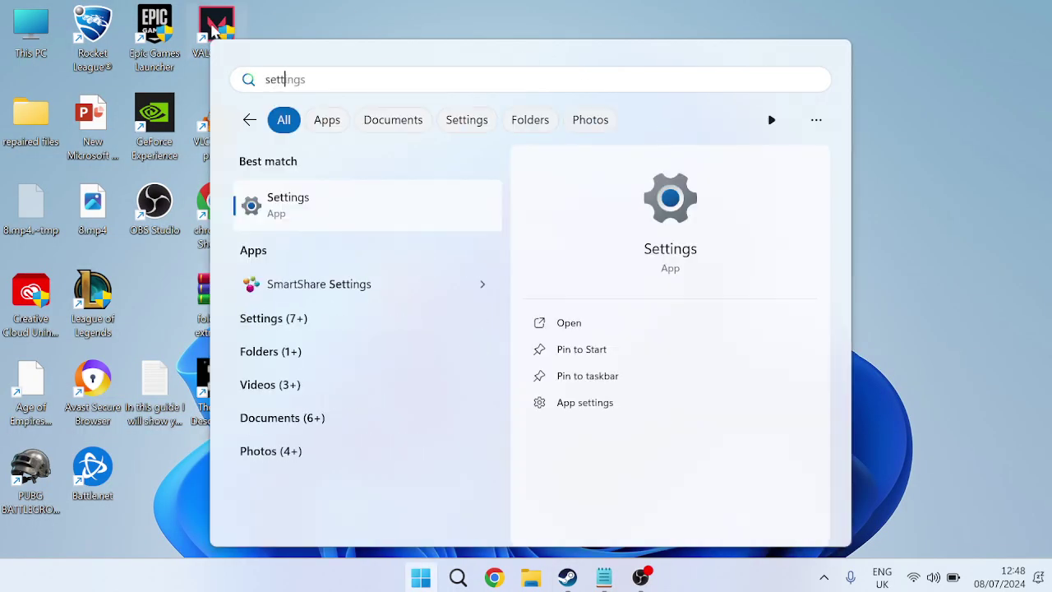
pyautogui.click(365, 214)
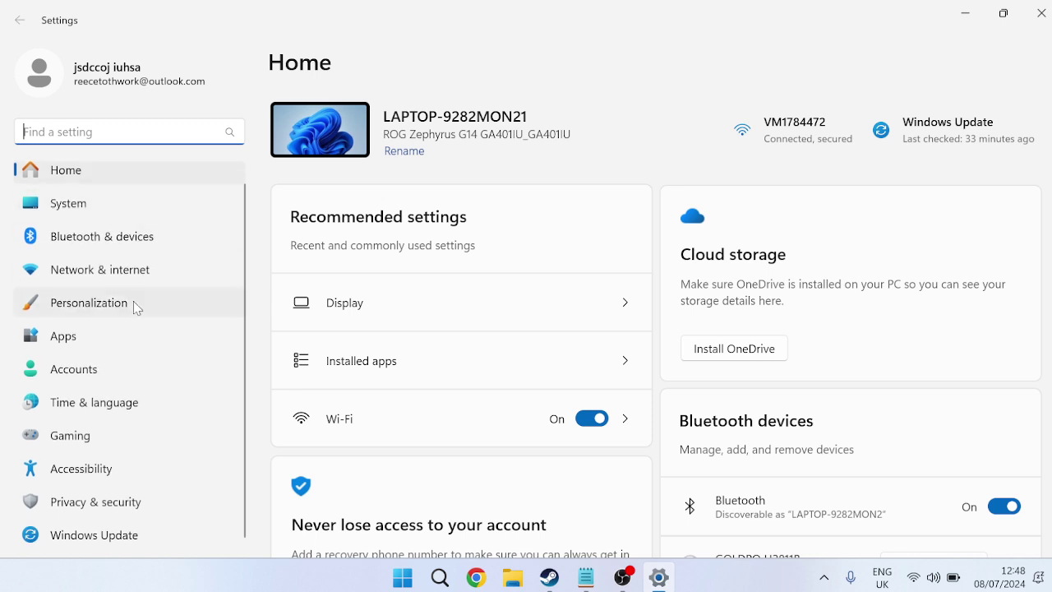
pyautogui.click(129, 530)
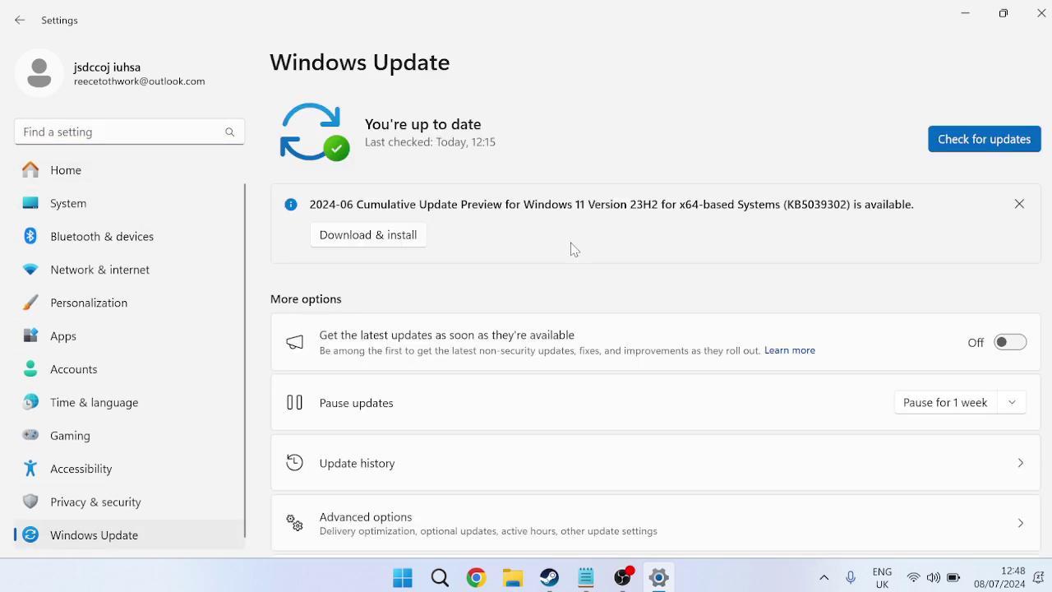
pyautogui.click(974, 146)
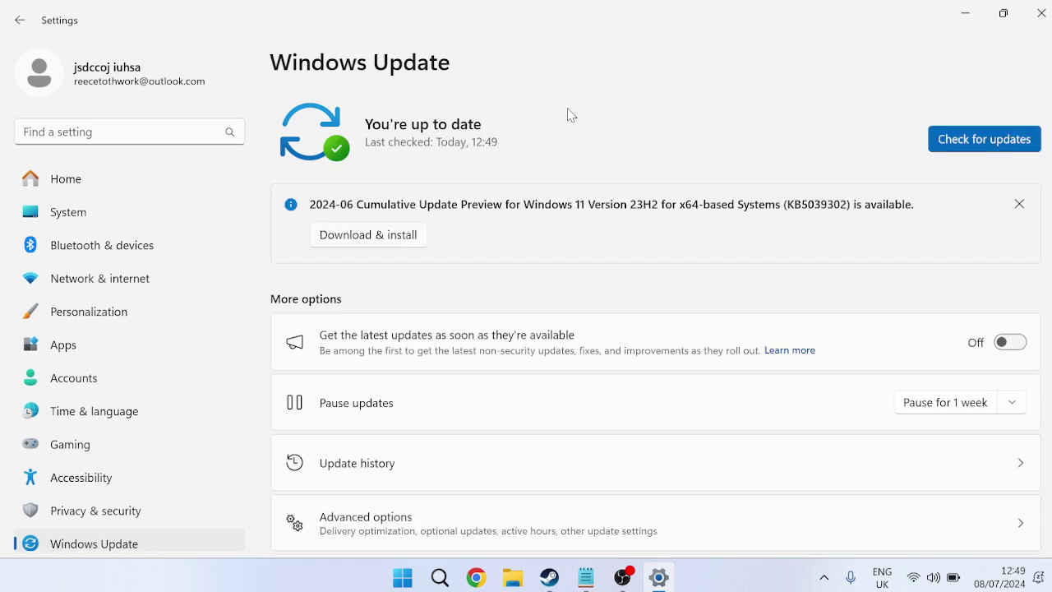
# - Turn off Game Mode in the Windows gaming settings
pyautogui.scroll(-1, 134, 364)
pyautogui.click(115, 429)
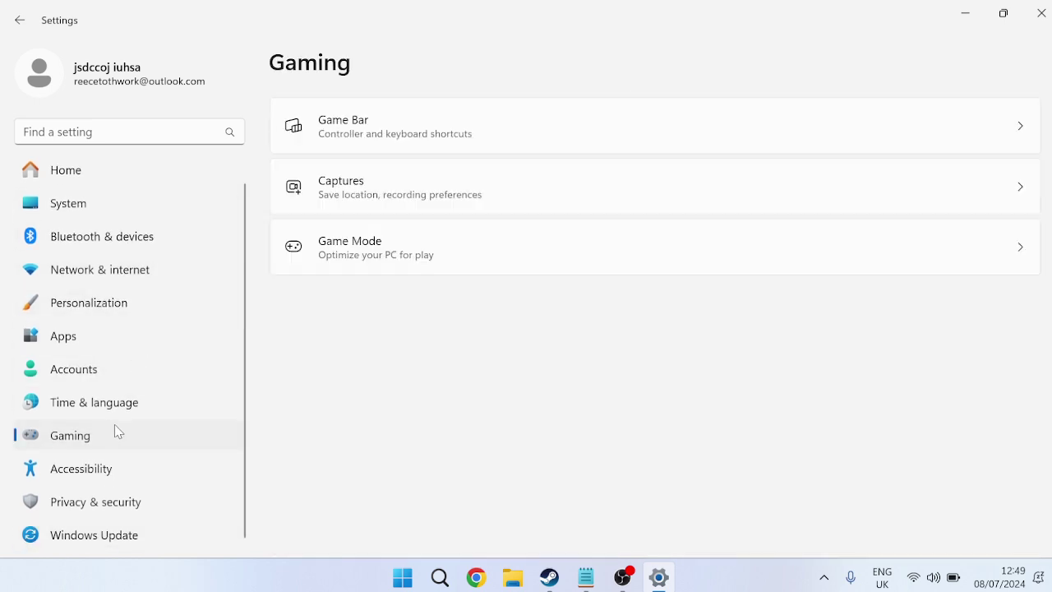
pyautogui.click(393, 264)
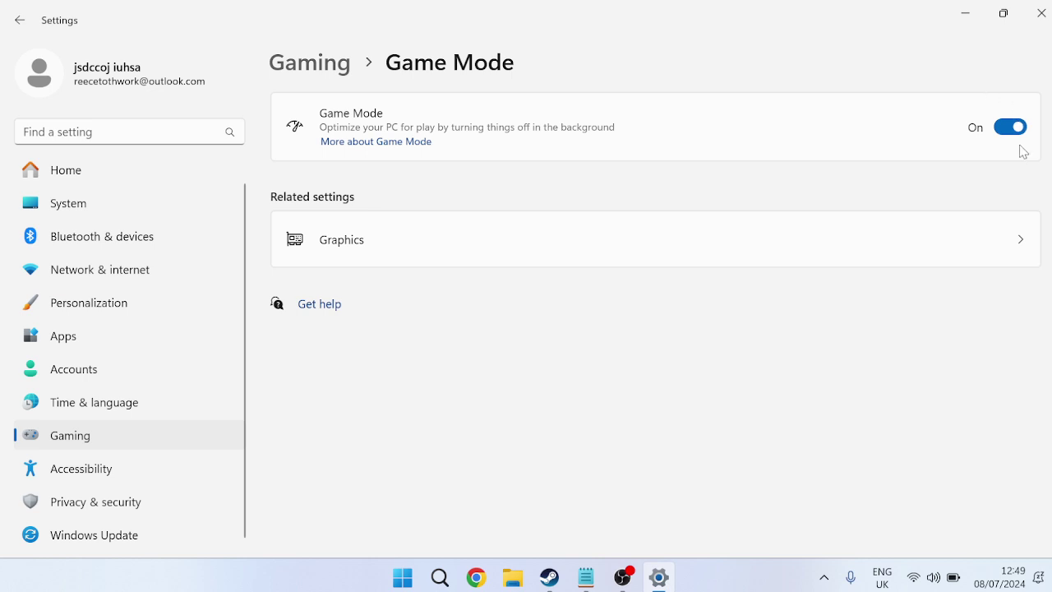
pyautogui.click(1015, 127)
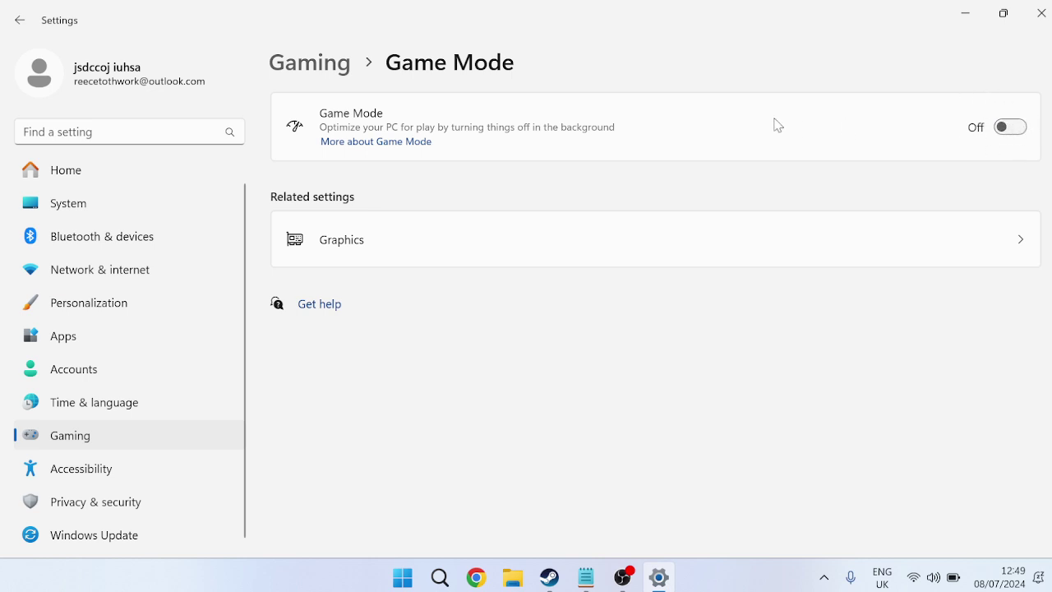
# - Turn Game Mode on in the Windows gaming settings and close Settings
pyautogui.click(1017, 130)
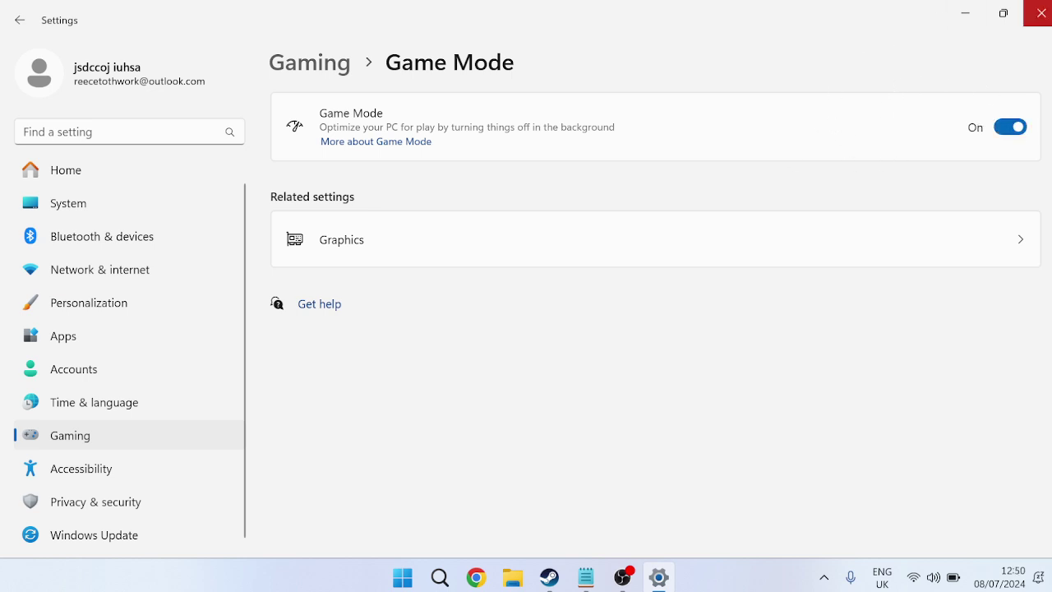
pyautogui.click(1041, 13)
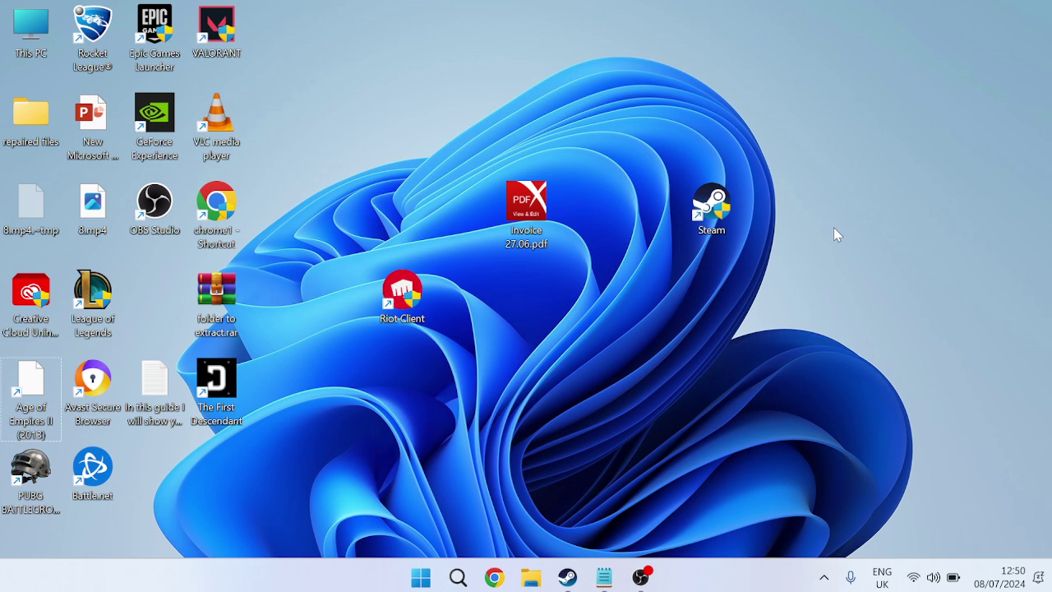
# - Open Device Manager and expand the Display adapters category
pyautogui.press('super')
pyautogui.write('device Manager')
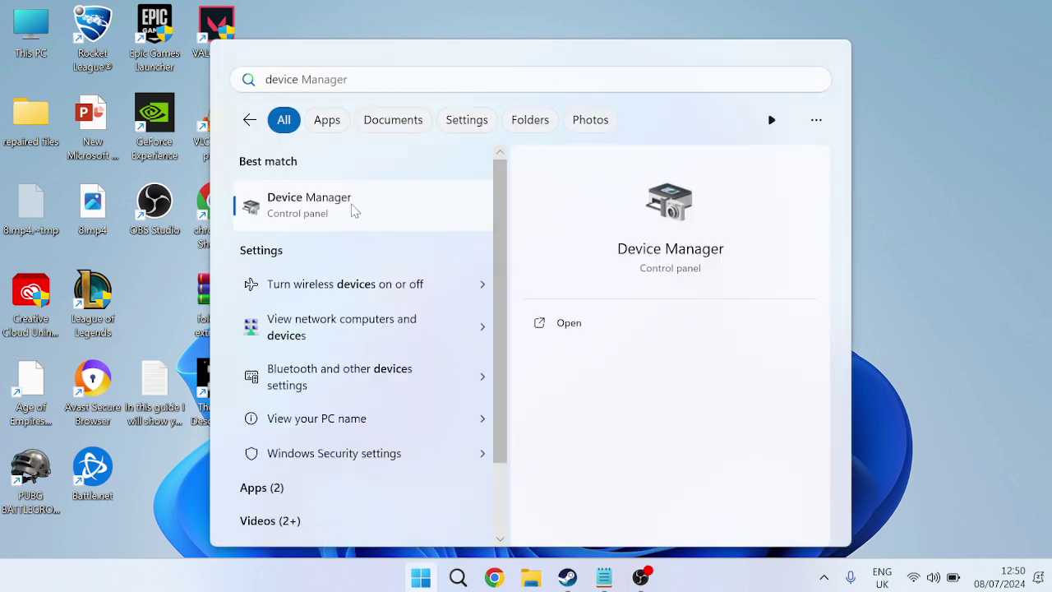
pyautogui.click(354, 209)
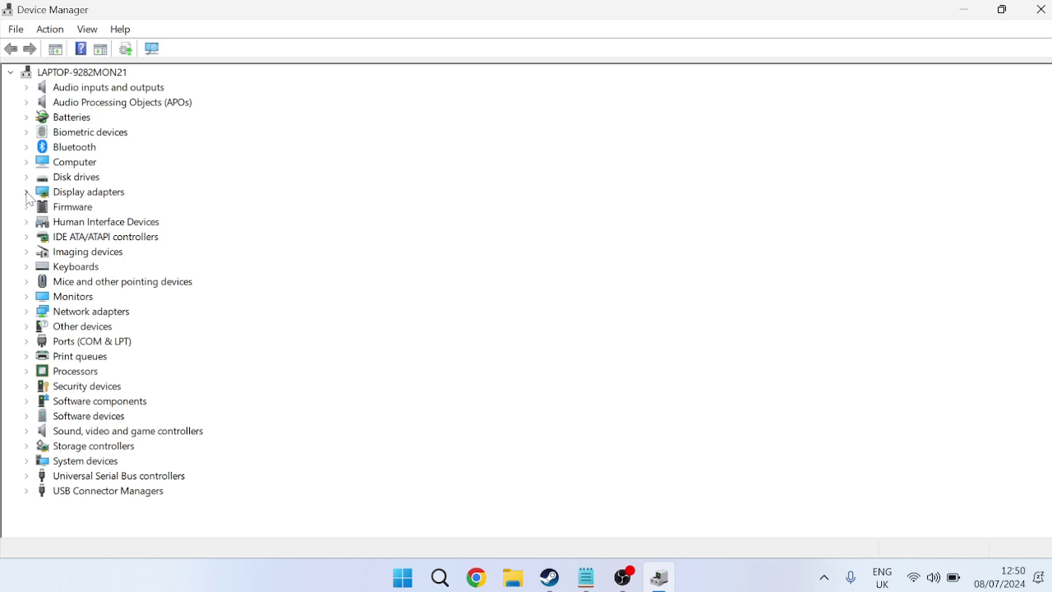
pyautogui.click(26, 191)
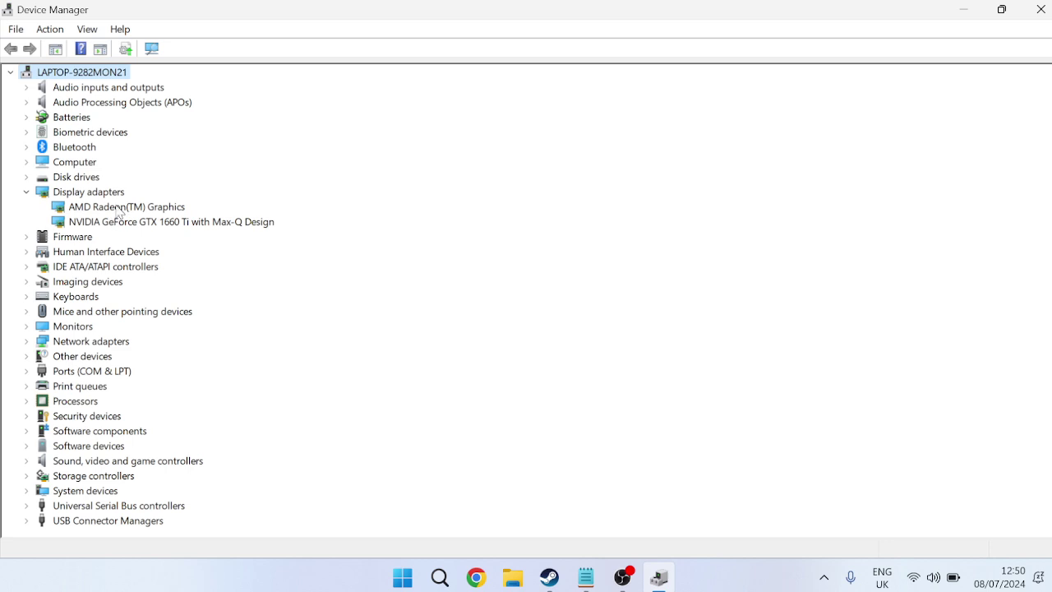
# - Search automatically for an updated driver for the AMD Radeon(TM) Graphics adapter, then close the driver wizard and Device Manager
pyautogui.click(88, 208)
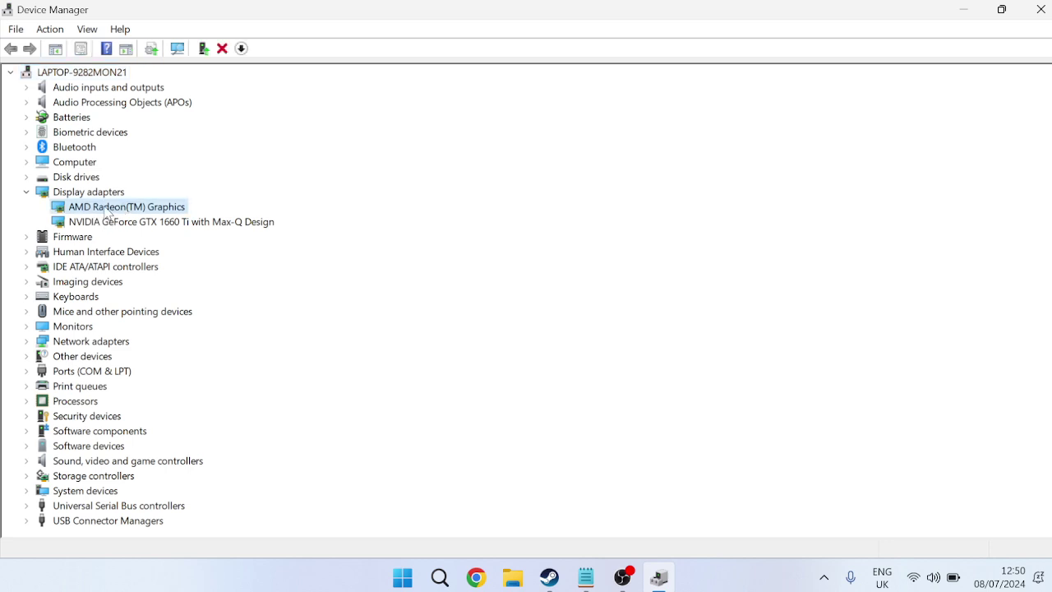
pyautogui.rightClick(108, 214)
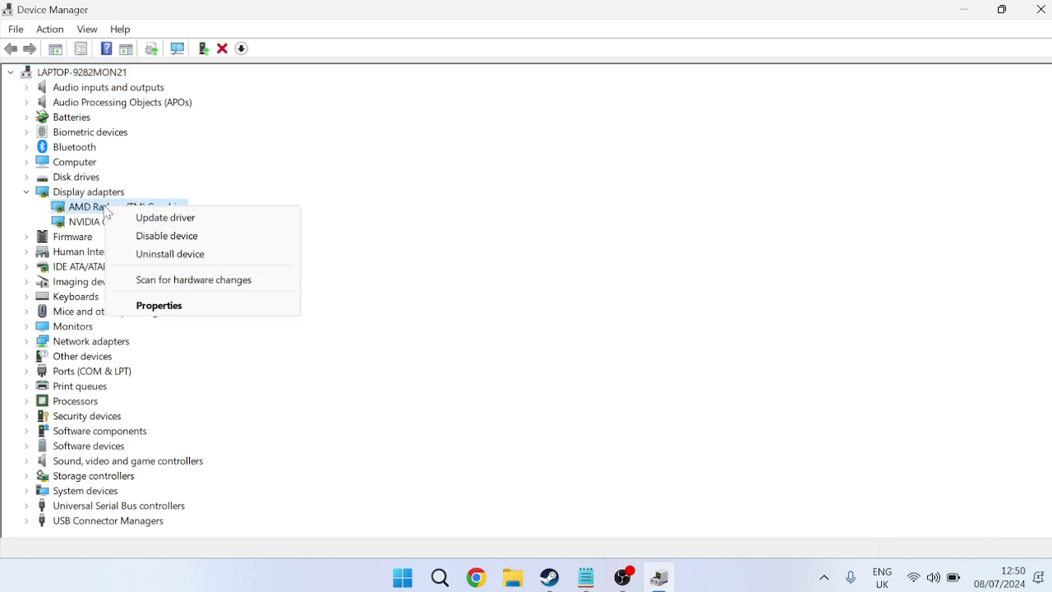
pyautogui.click(160, 217)
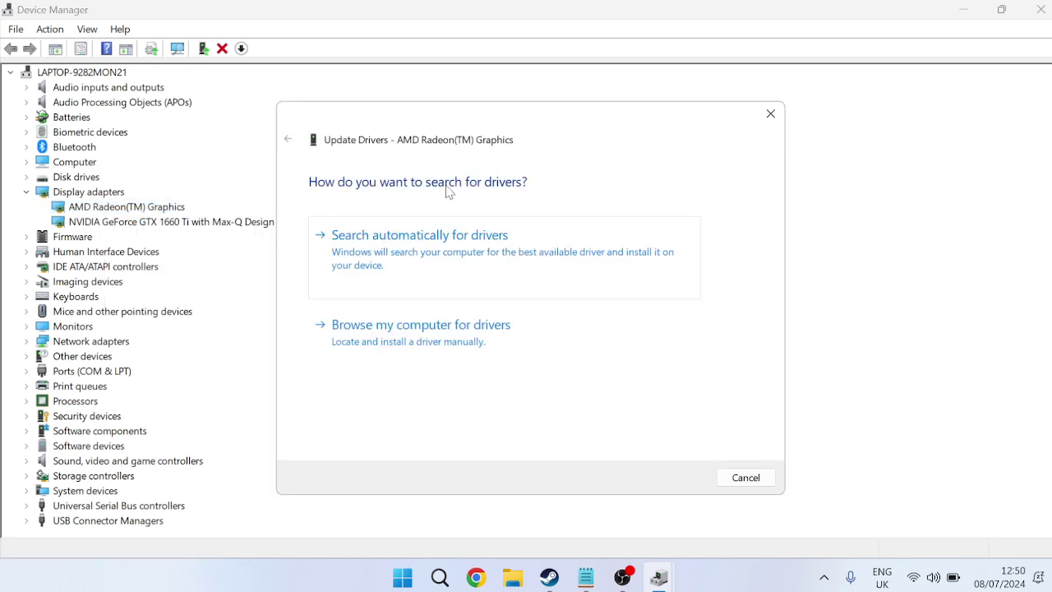
pyautogui.click(424, 249)
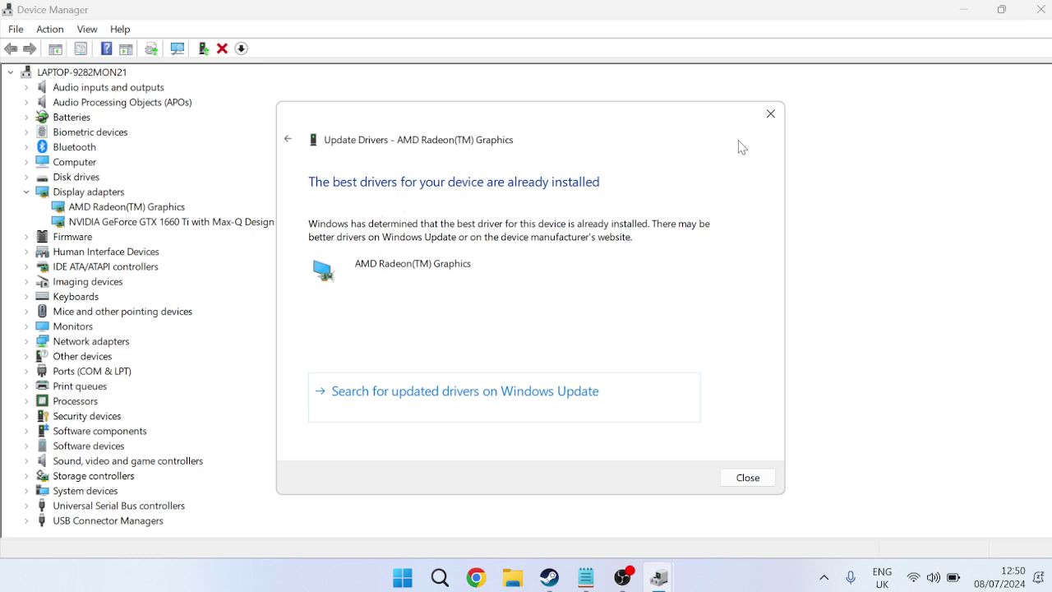
pyautogui.click(769, 113)
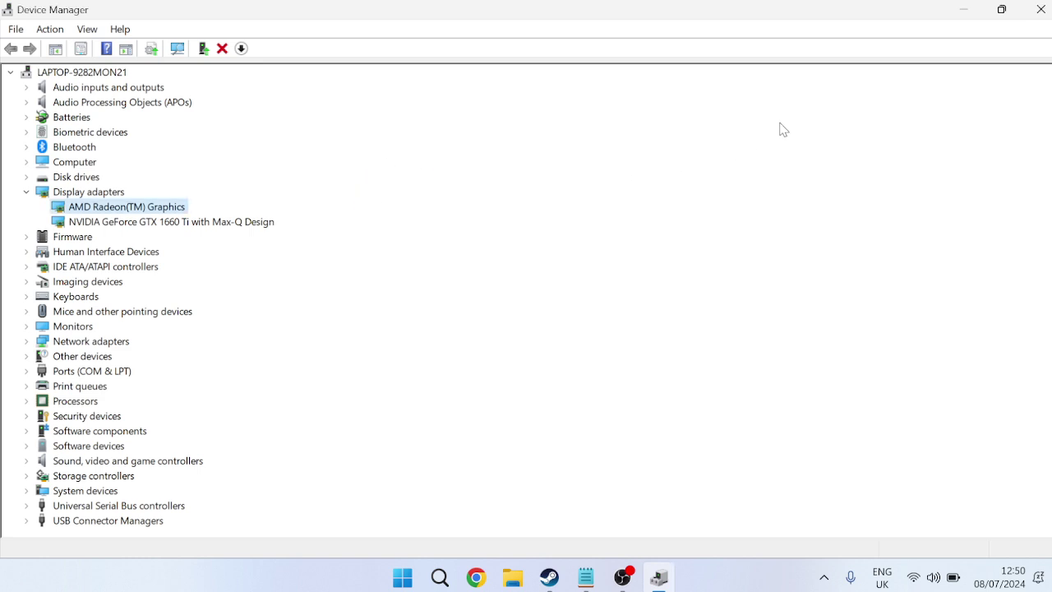
pyautogui.click(1041, 9)
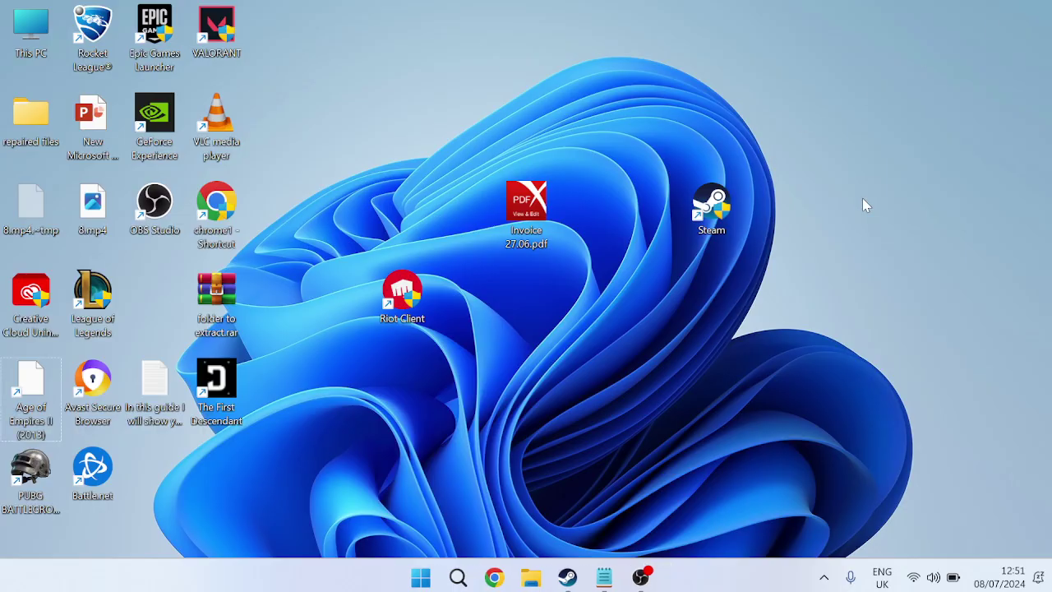
# - Open the user's temporary files folder by running %temp% from the Run dialog
pyautogui.press('super')
pyautogui.write('run')
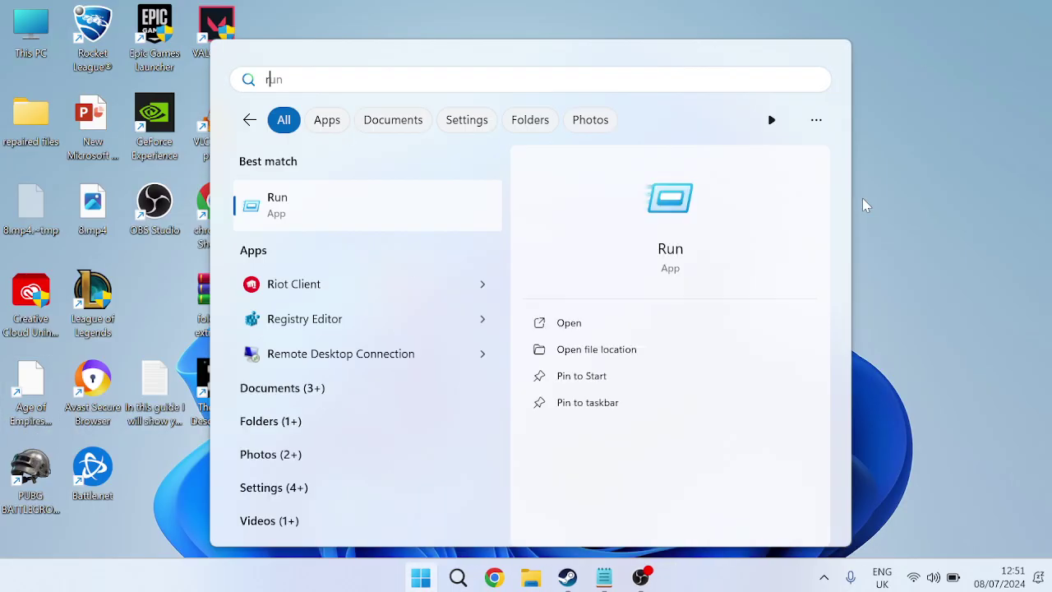
pyautogui.click(387, 204)
pyautogui.write('%')
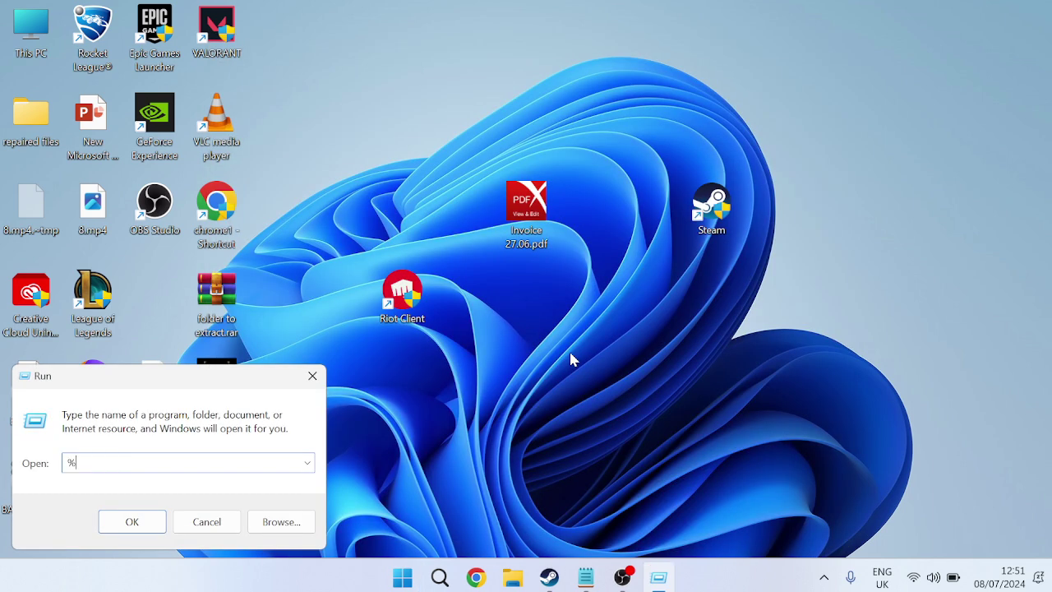
pyautogui.write('temp%')
pyautogui.press('Return')
# - Delete all items in the AppData Local Temp folder with administrator permission, cancel the deletion for files in use and close the folder
pyautogui.scroll(-4, 620, 263)
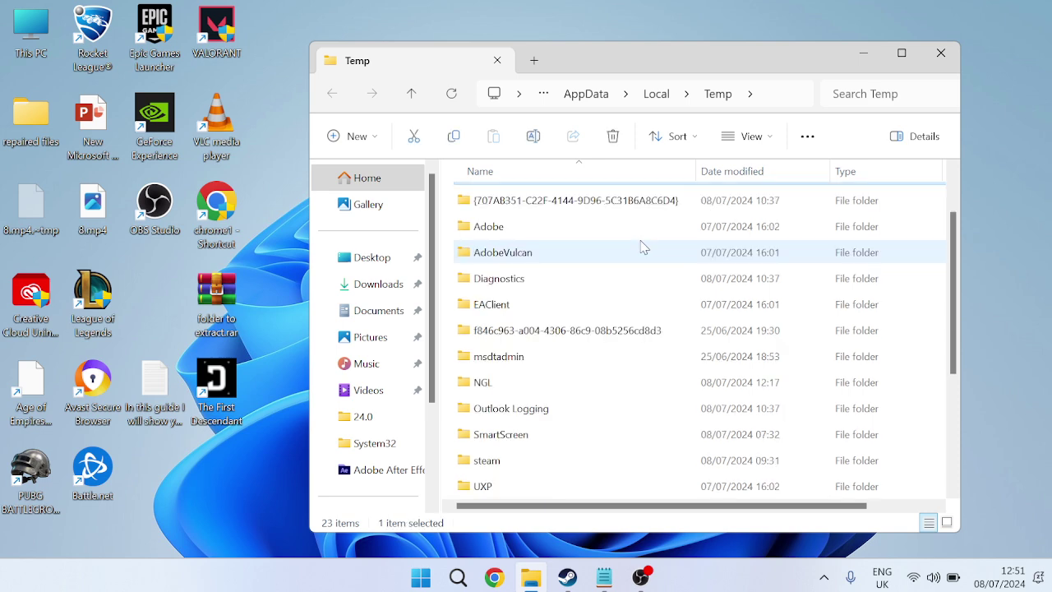
pyautogui.scroll(4, 620, 279)
pyautogui.hotkey('ctrl', 'a')
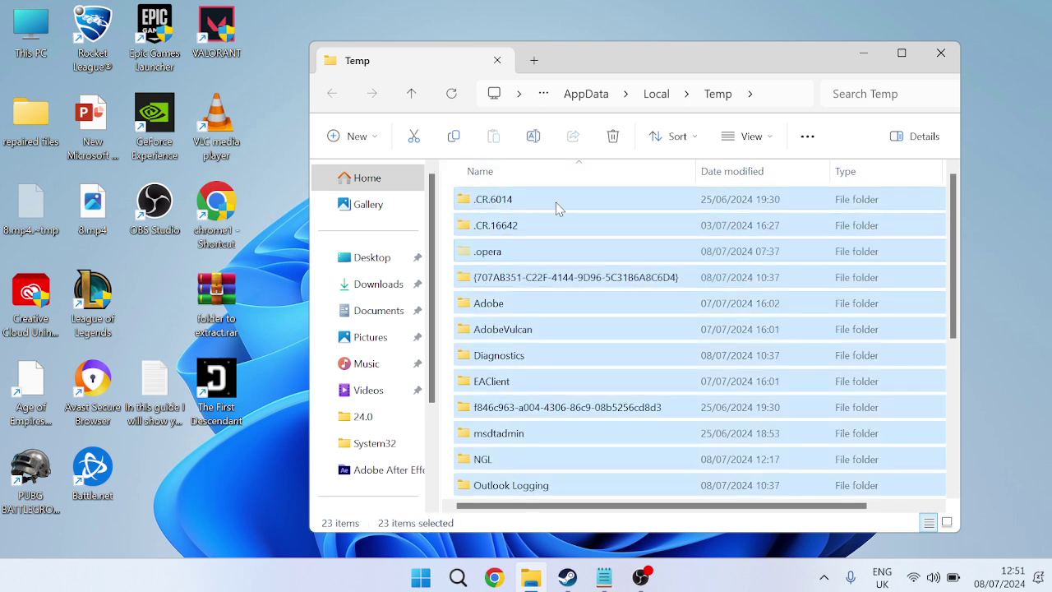
pyautogui.rightClick(556, 198)
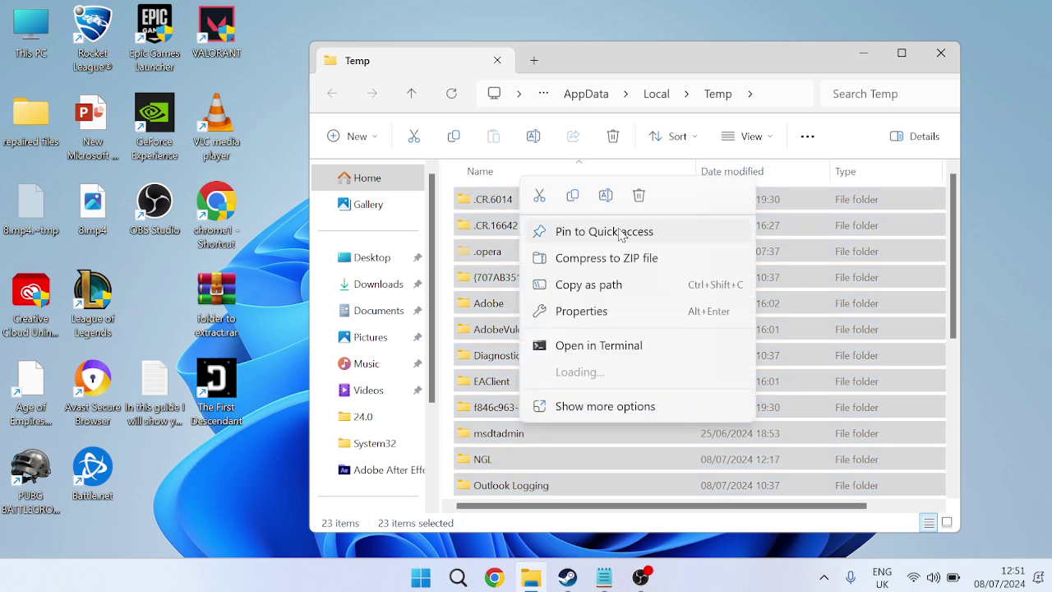
pyautogui.click(639, 197)
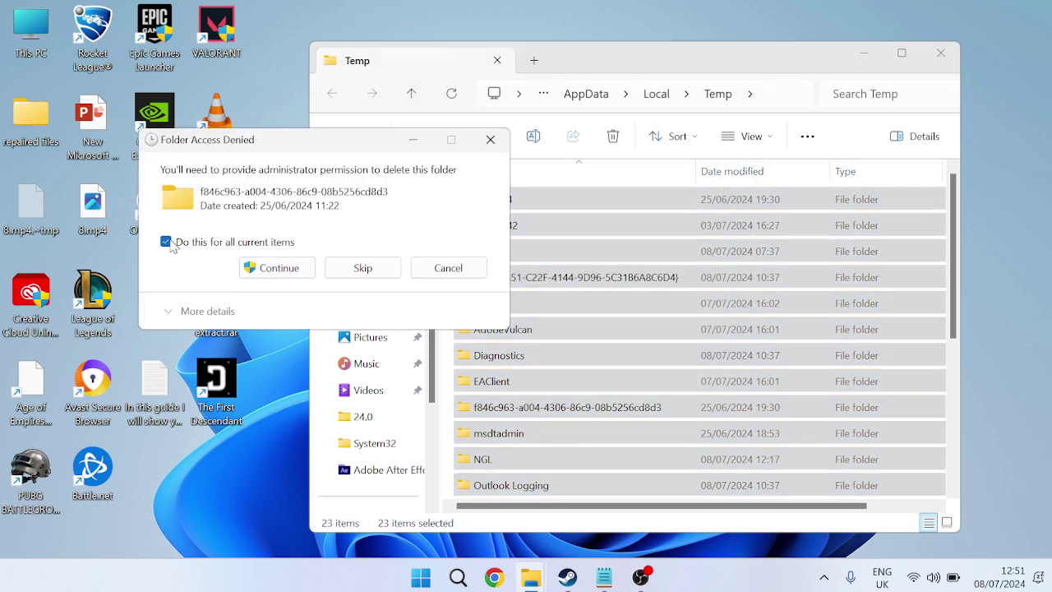
pyautogui.click(277, 268)
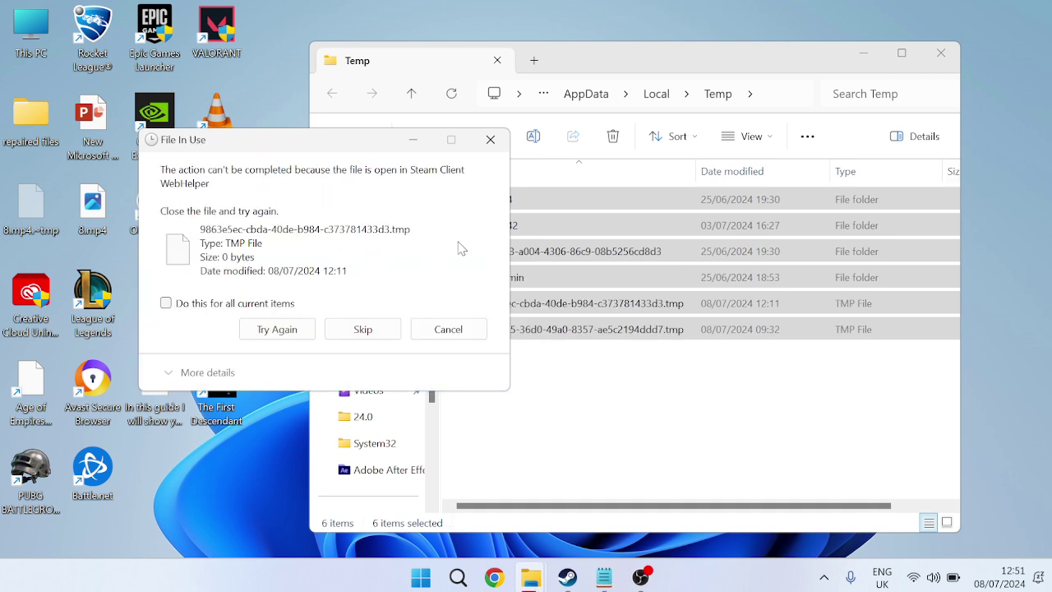
pyautogui.click(489, 140)
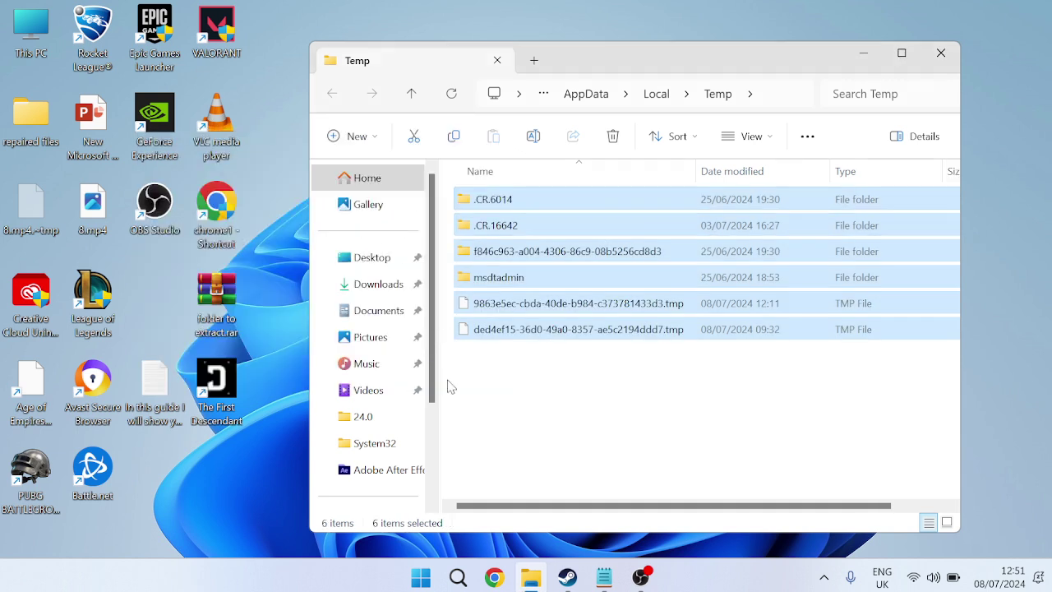
pyautogui.click(450, 386)
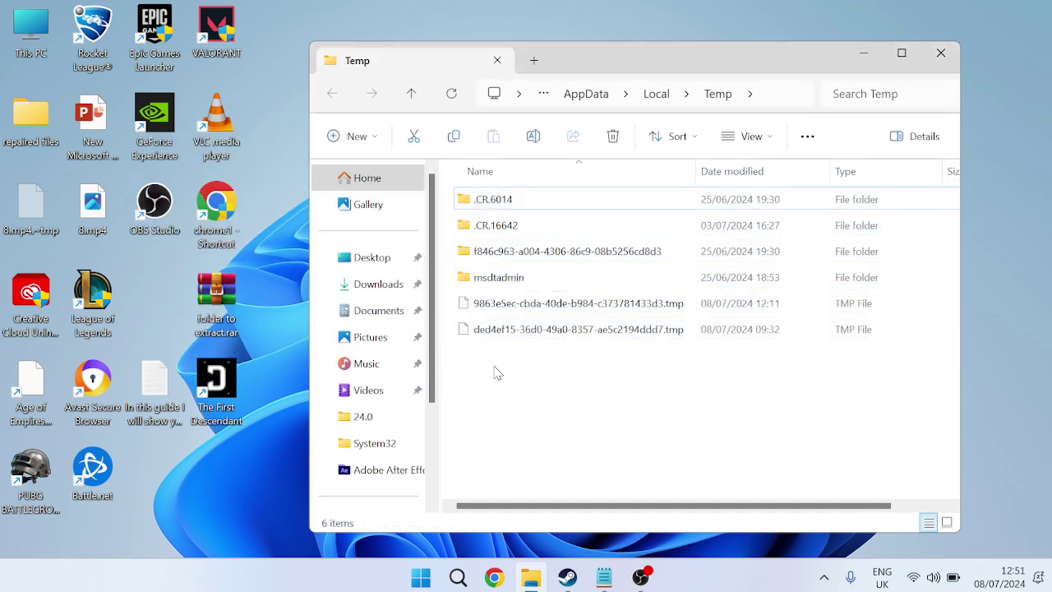
pyautogui.click(941, 56)
# - Open the Windows system Temp folder by running temp from the Run dialog
pyautogui.press('super')
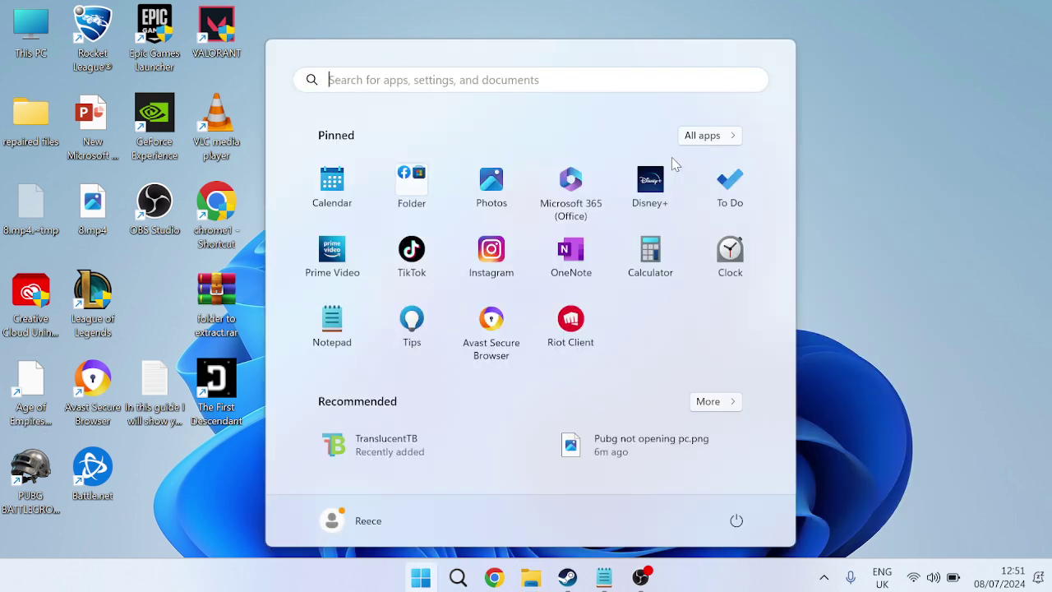
pyautogui.write('run')
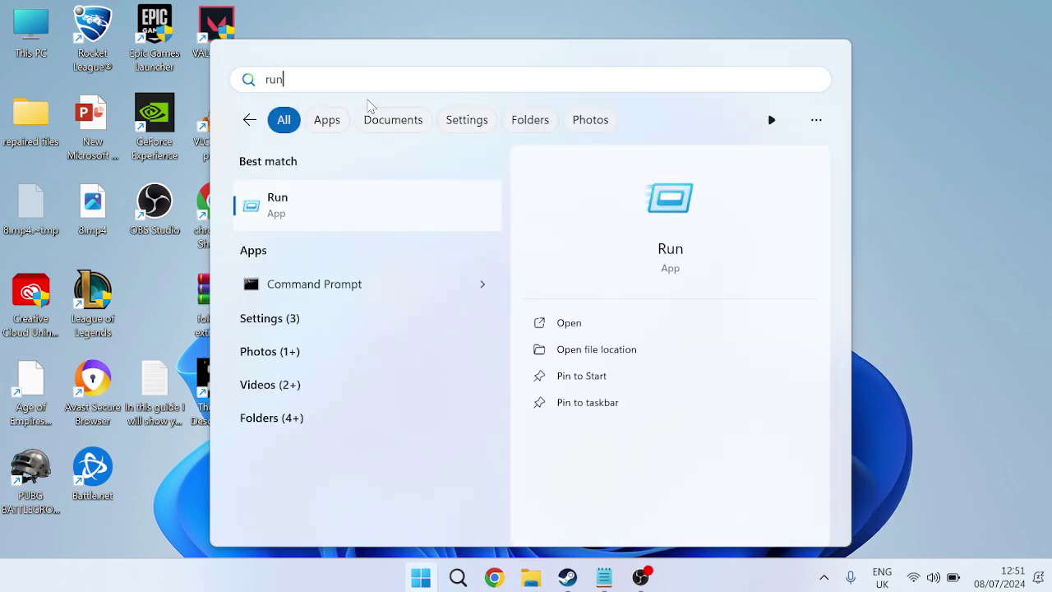
pyautogui.click(320, 191)
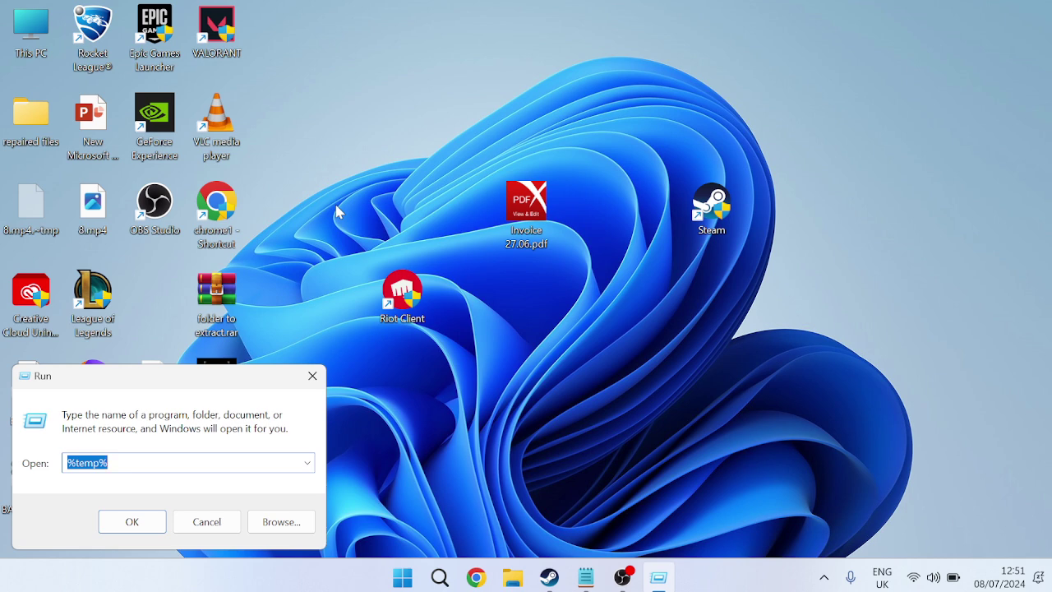
pyautogui.write('te')
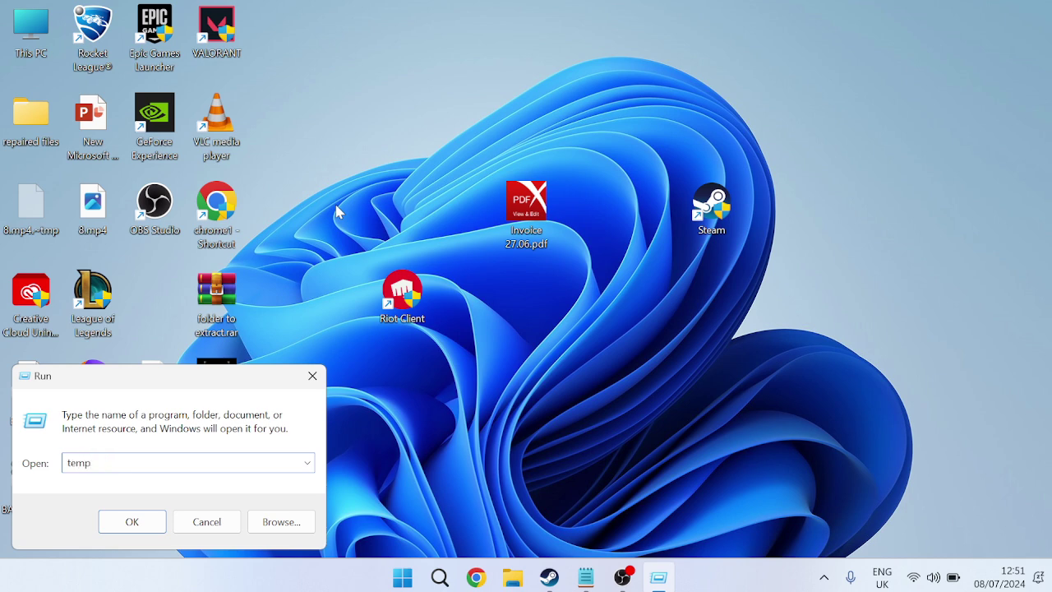
pyautogui.press('Return')
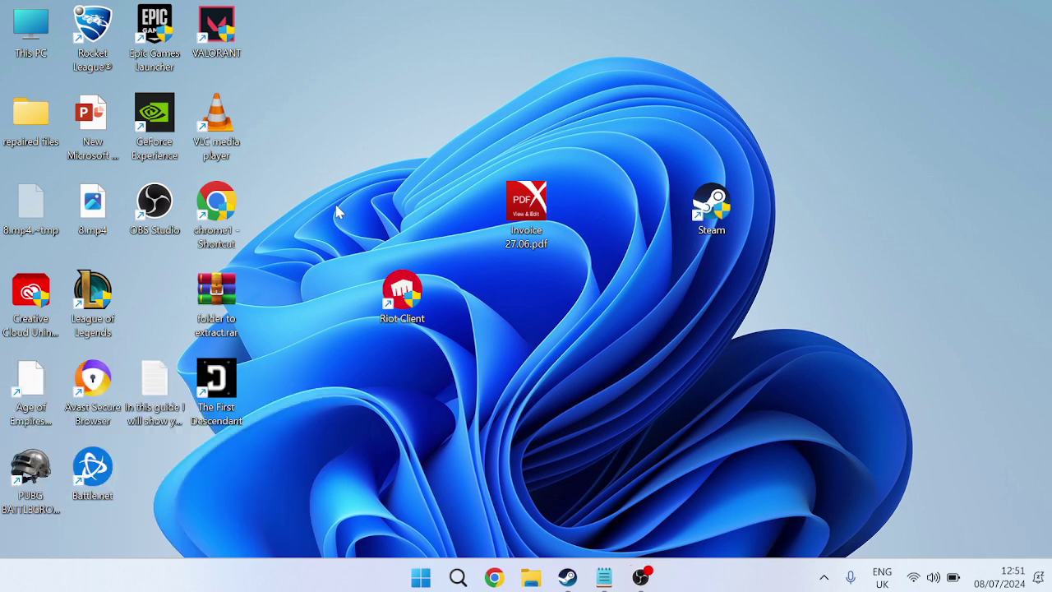
# - Delete all items in the Windows Temp folder, granting administrator permission for all current items, cancel for files in use and close the folder
pyautogui.hotkey('ctrl', 'a')
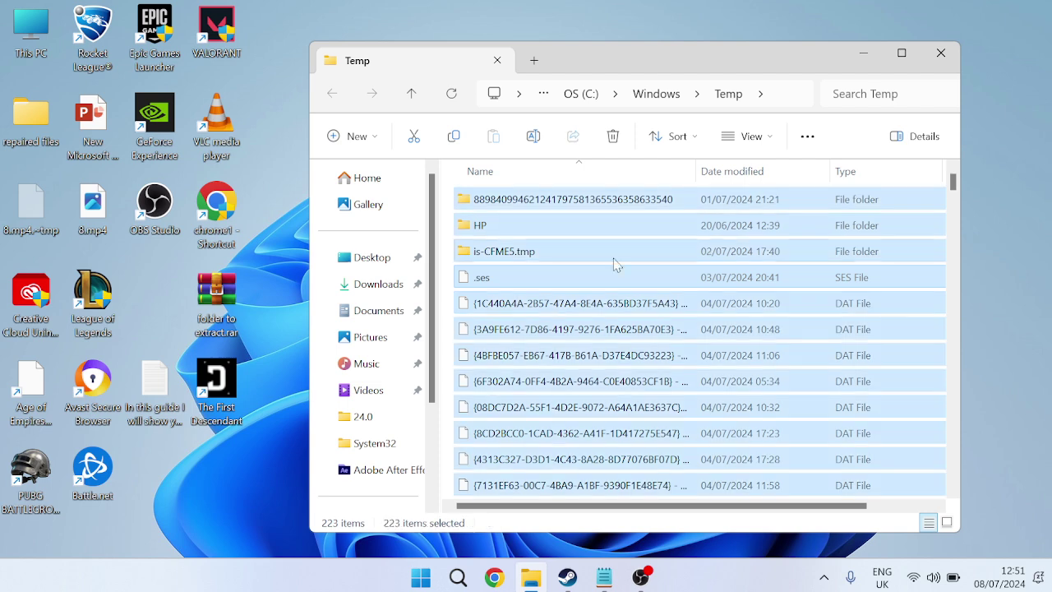
pyautogui.rightClick(588, 210)
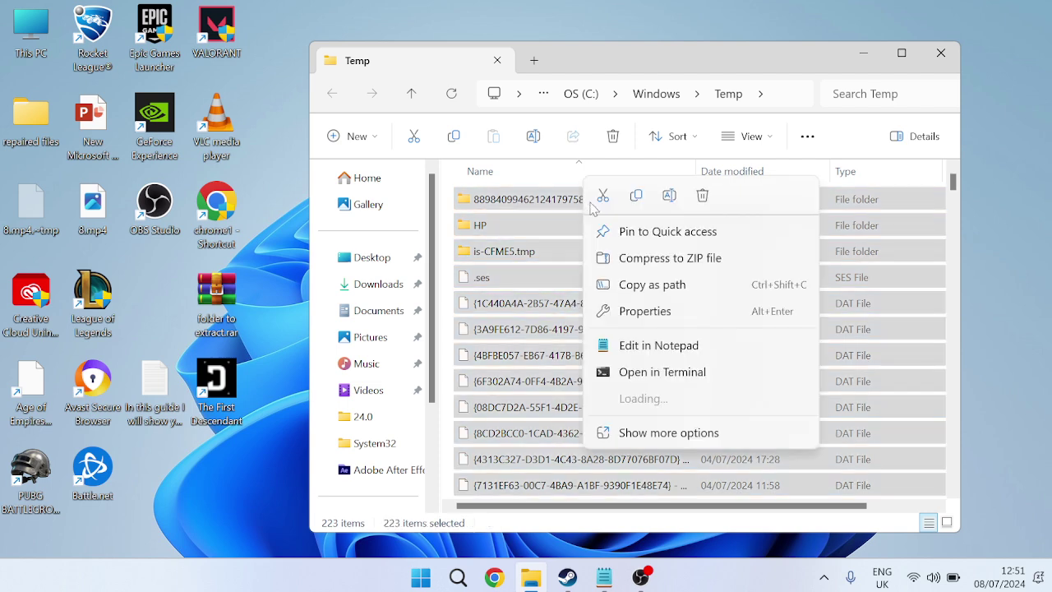
pyautogui.click(702, 195)
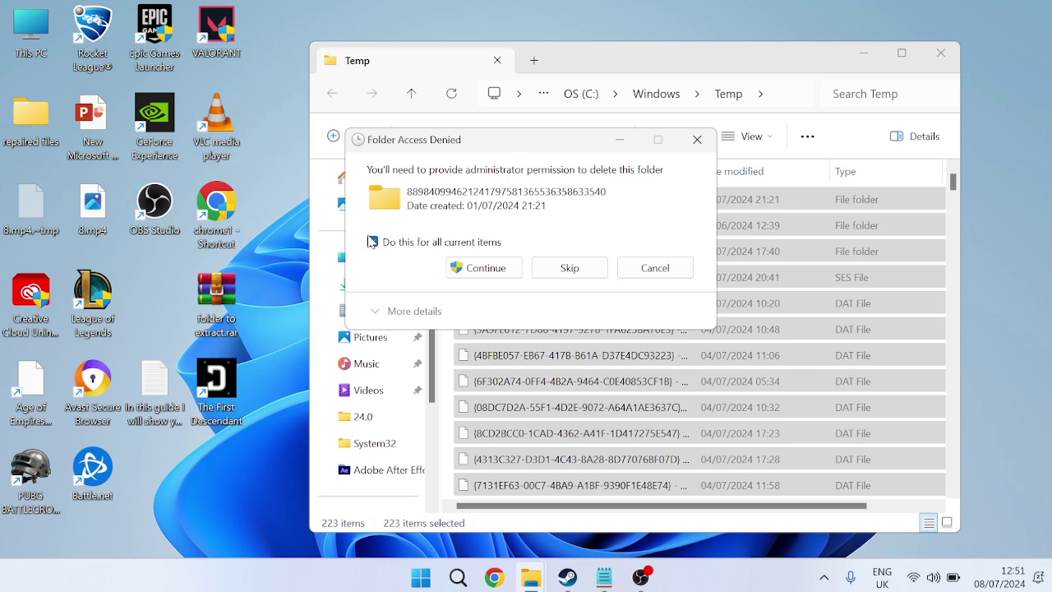
pyautogui.click(373, 241)
pyautogui.click(483, 267)
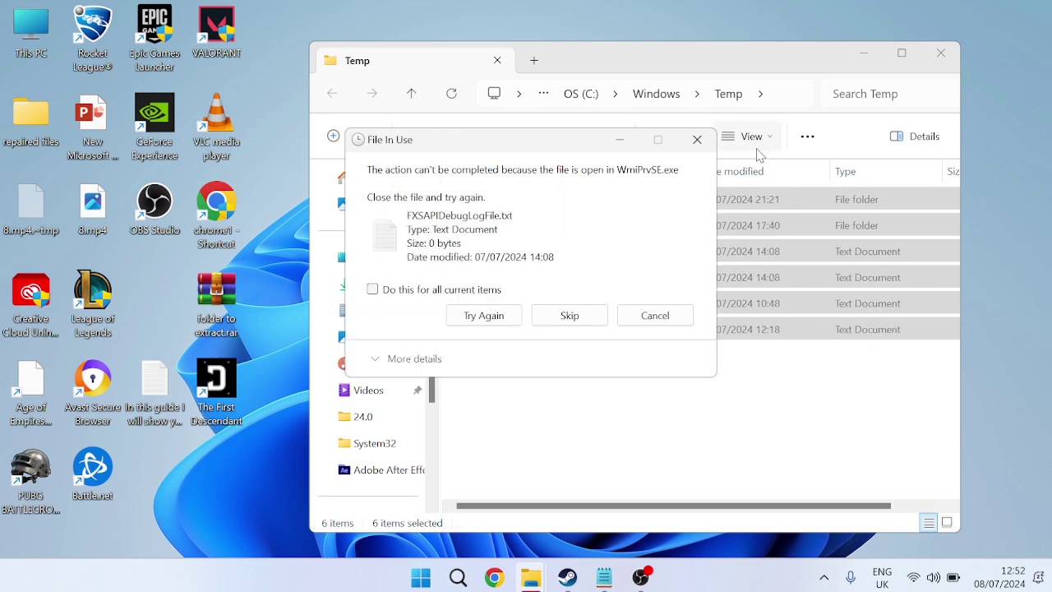
pyautogui.click(697, 140)
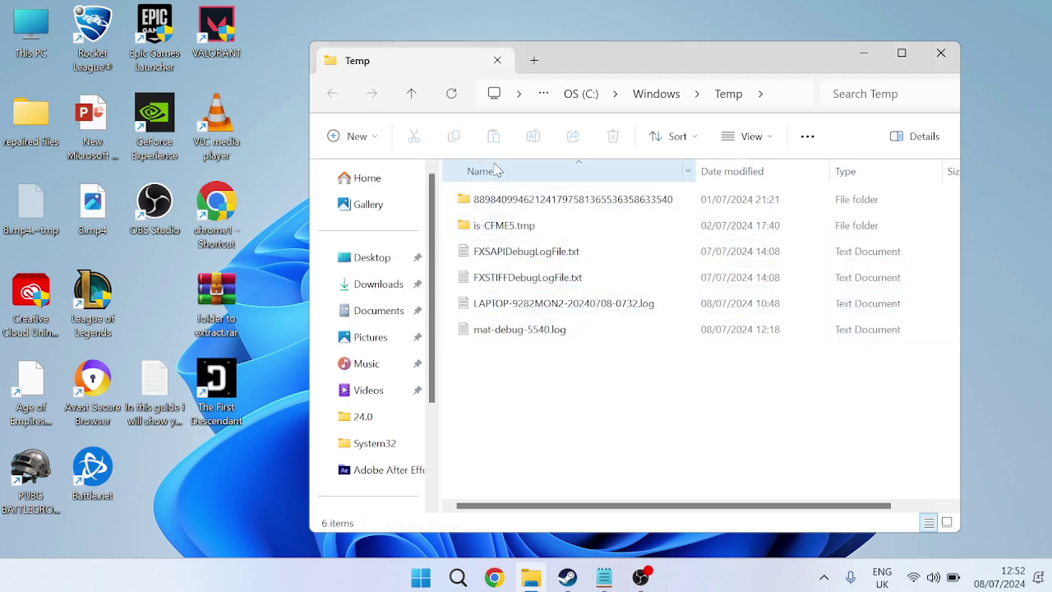
pyautogui.click(940, 54)
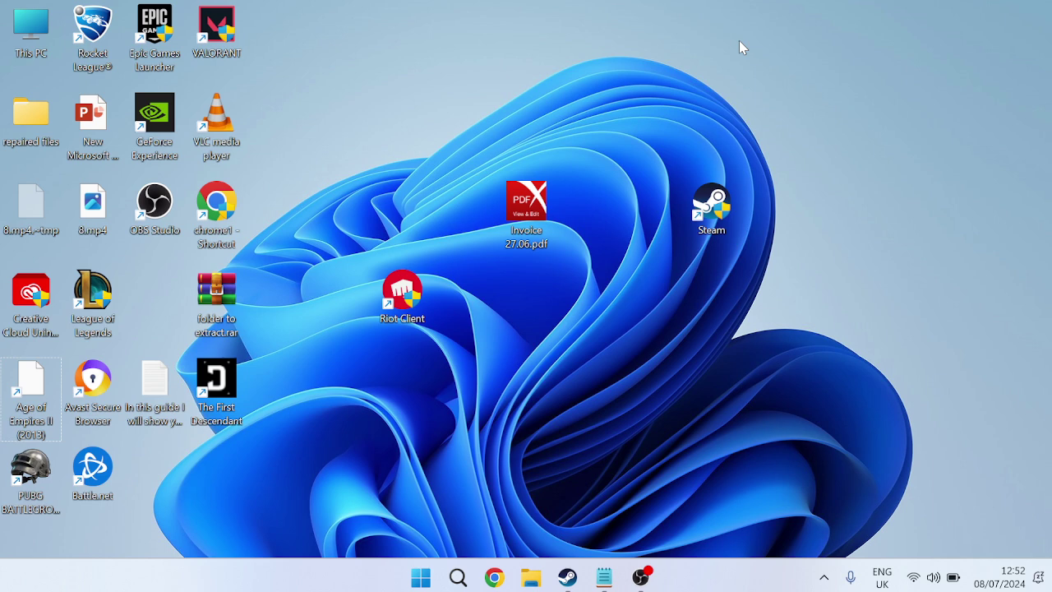
# - Find and open Windows Security and look through its protection areas
pyautogui.press('super')
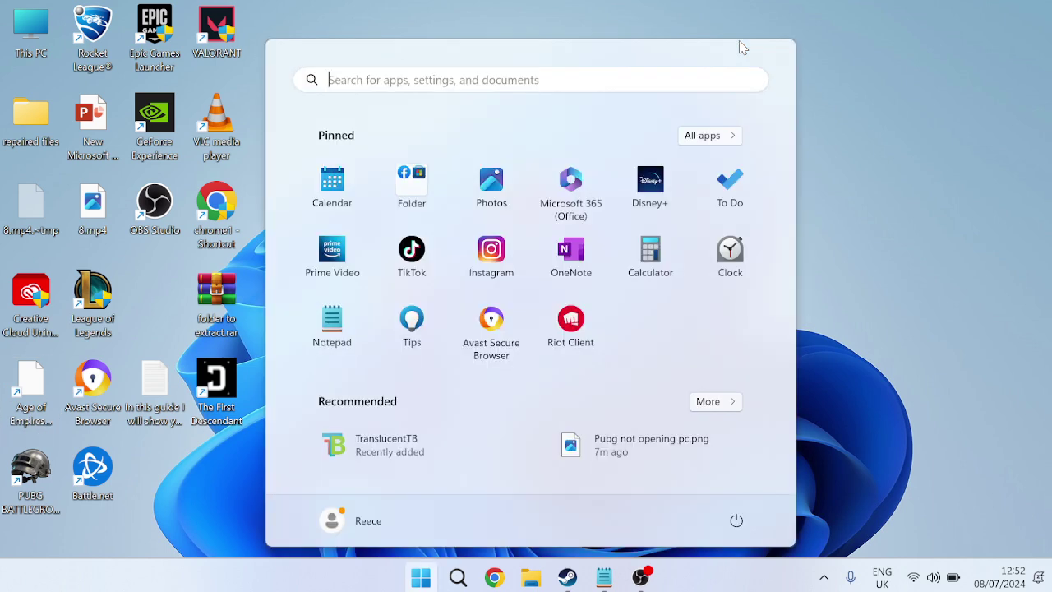
pyautogui.write('windo')
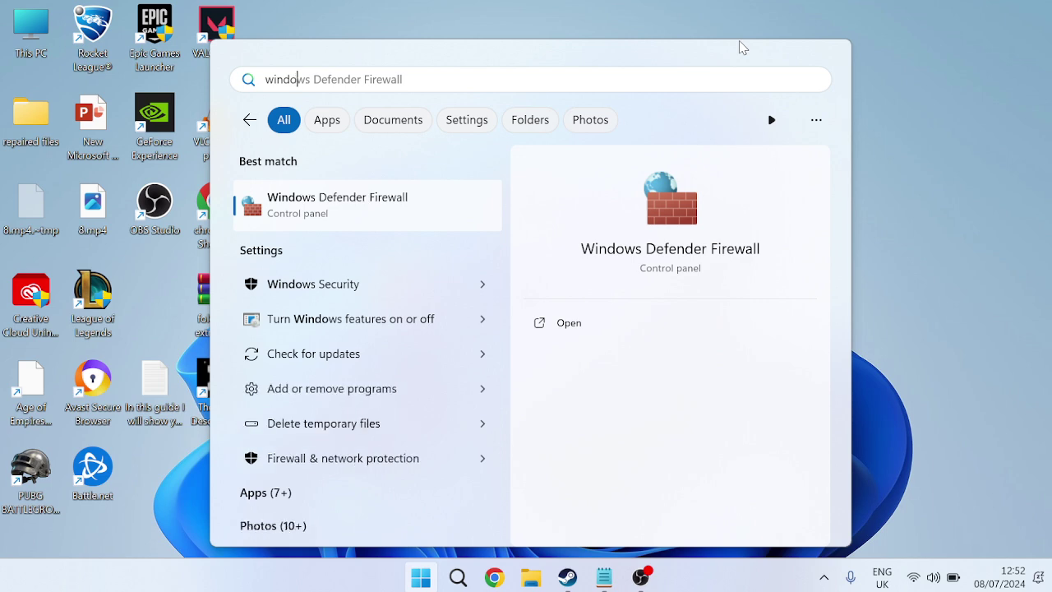
pyautogui.write('ws security')
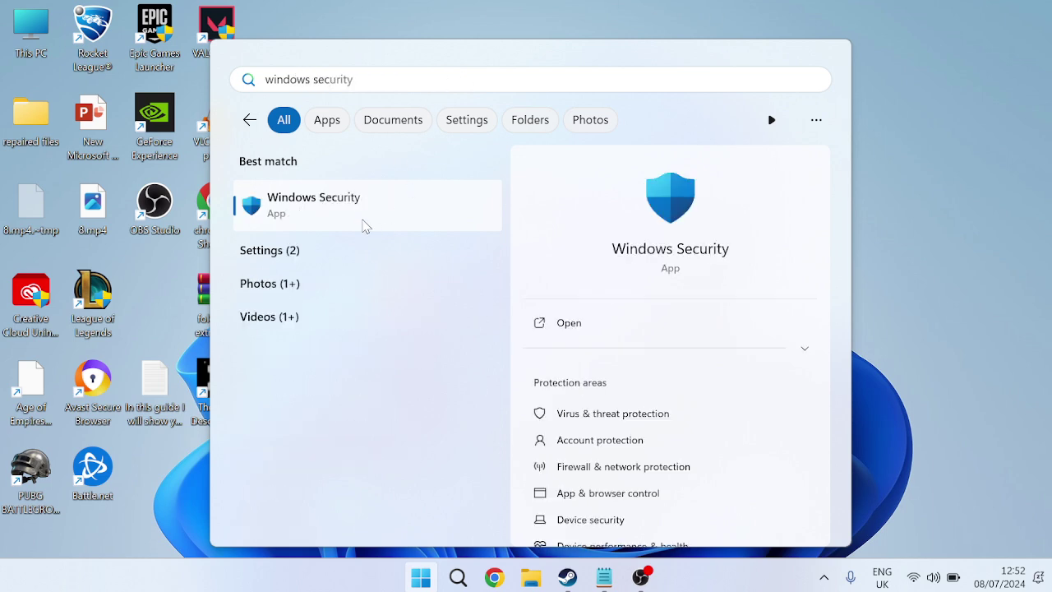
pyautogui.click(366, 205)
pyautogui.scroll(-5, 465, 233)
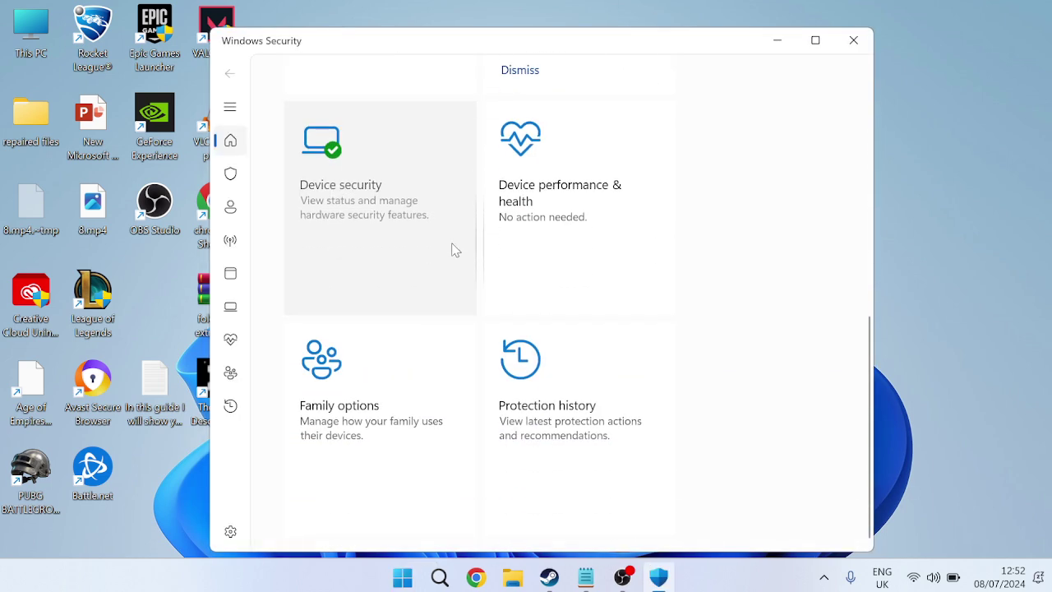
# - Open the Core isolation details under Device security and toggle the Memory integrity setting
pyautogui.click(382, 180)
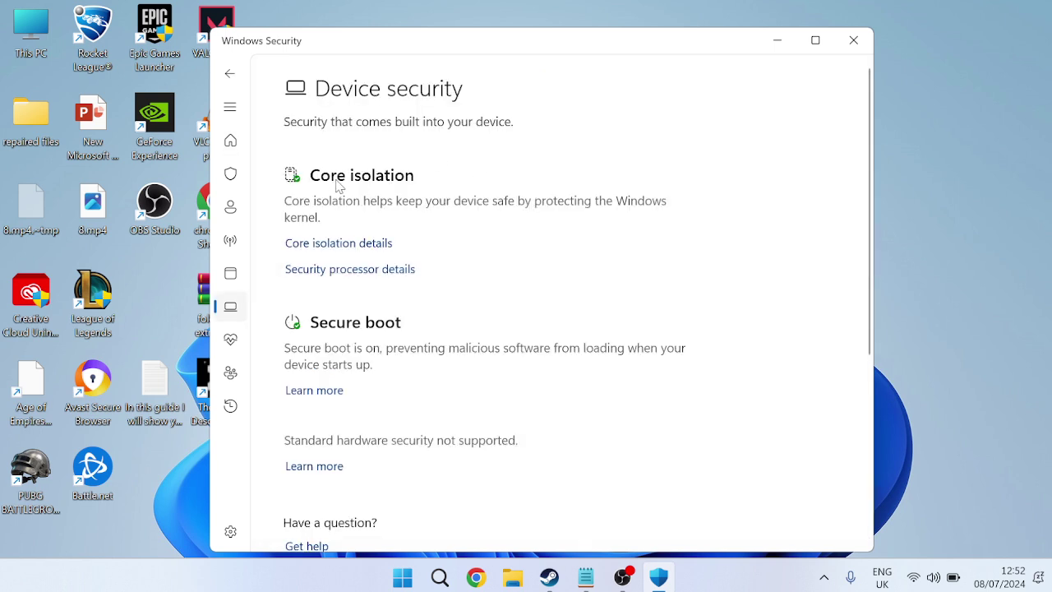
pyautogui.click(306, 245)
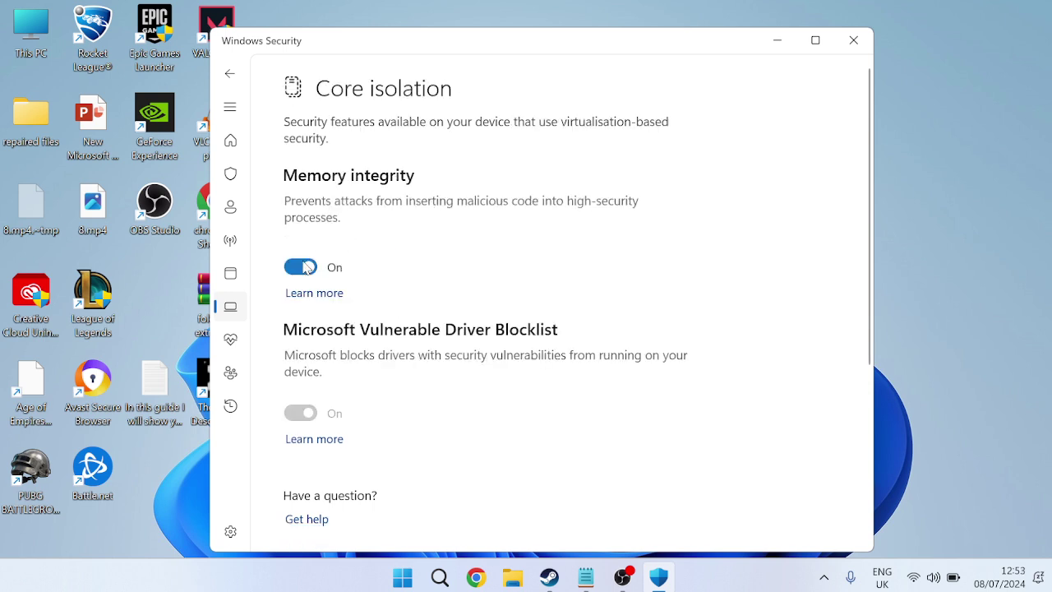
pyautogui.click(304, 267)
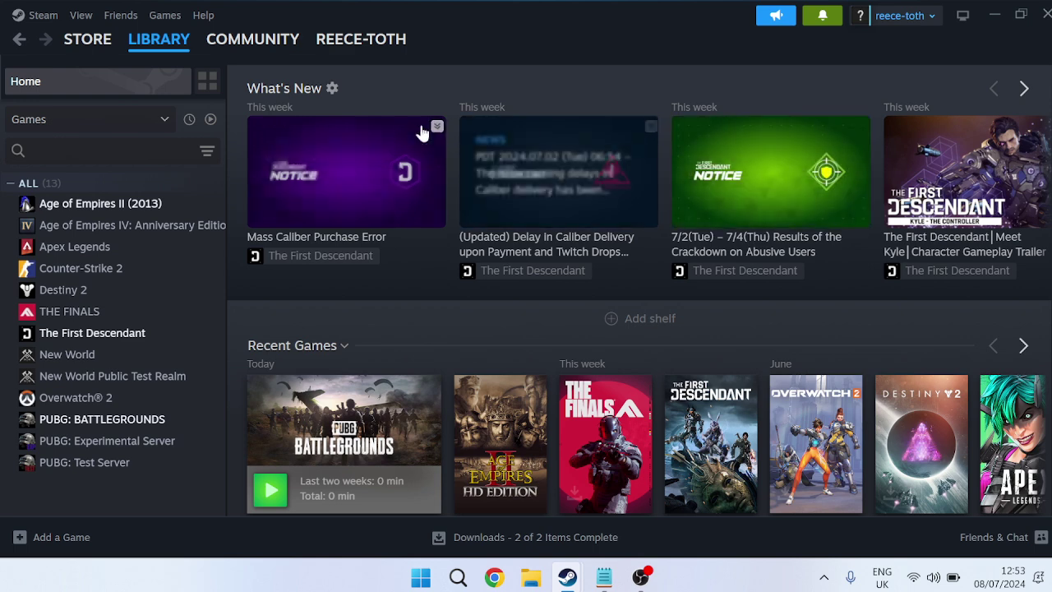
# - Launch PUBG: BATTLEGROUNDS from the Steam library and minimize the Steam window
pyautogui.rightClick(110, 422)
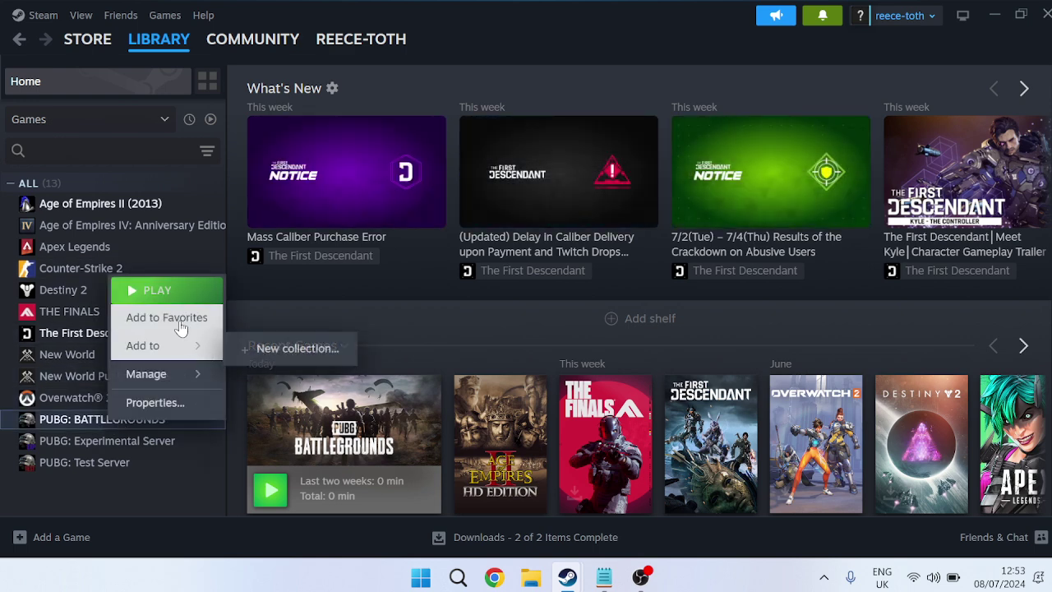
pyautogui.click(169, 297)
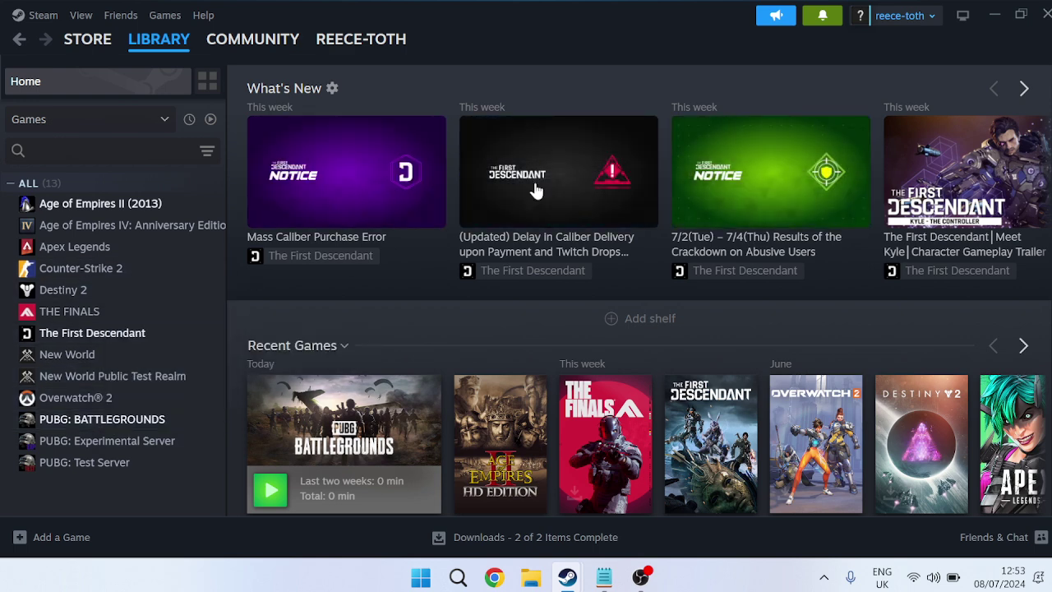
pyautogui.click(993, 15)
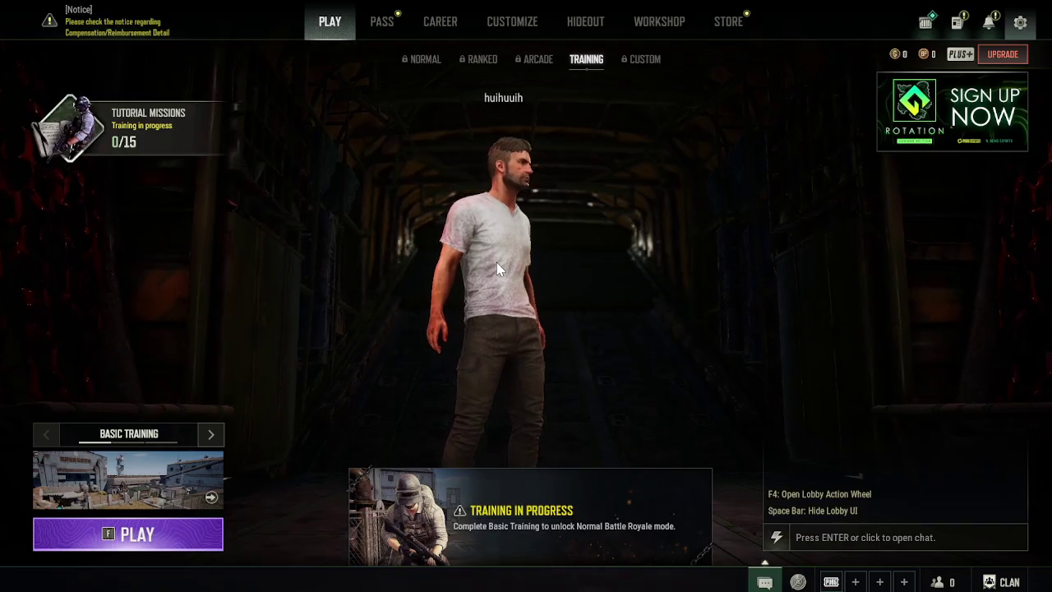
# - Open the game's graphics settings from the system menu and set the Display Mode to Full Screen
pyautogui.click(1021, 25)
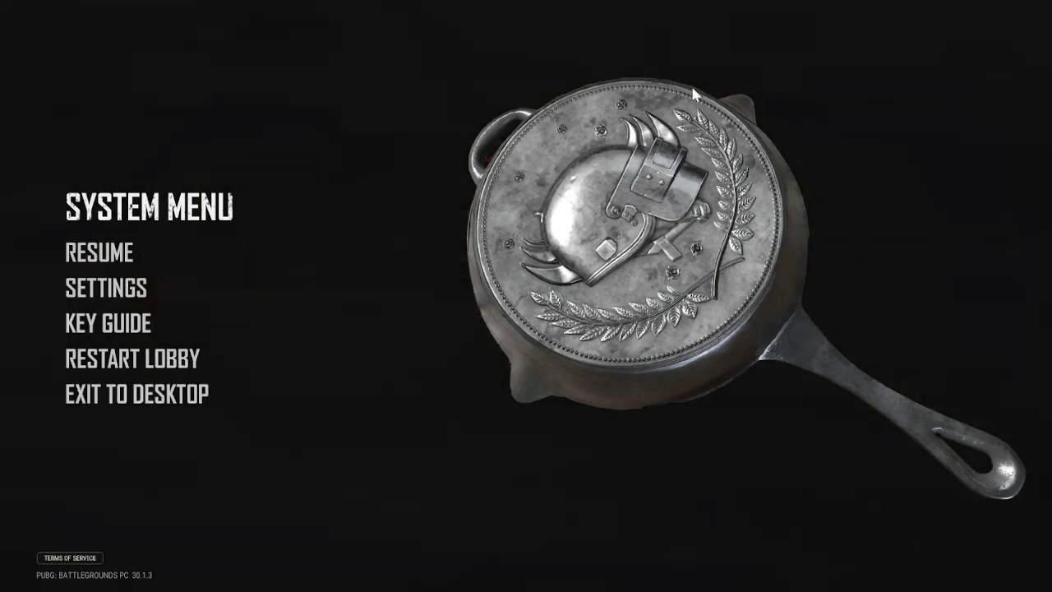
pyautogui.click(105, 292)
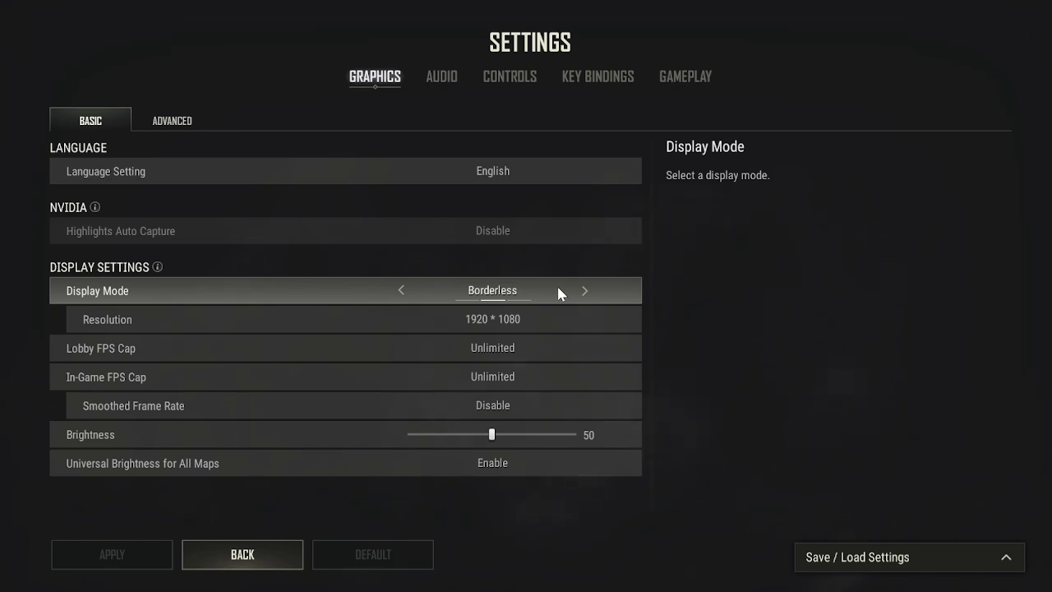
pyautogui.click(582, 291)
pyautogui.click(586, 294)
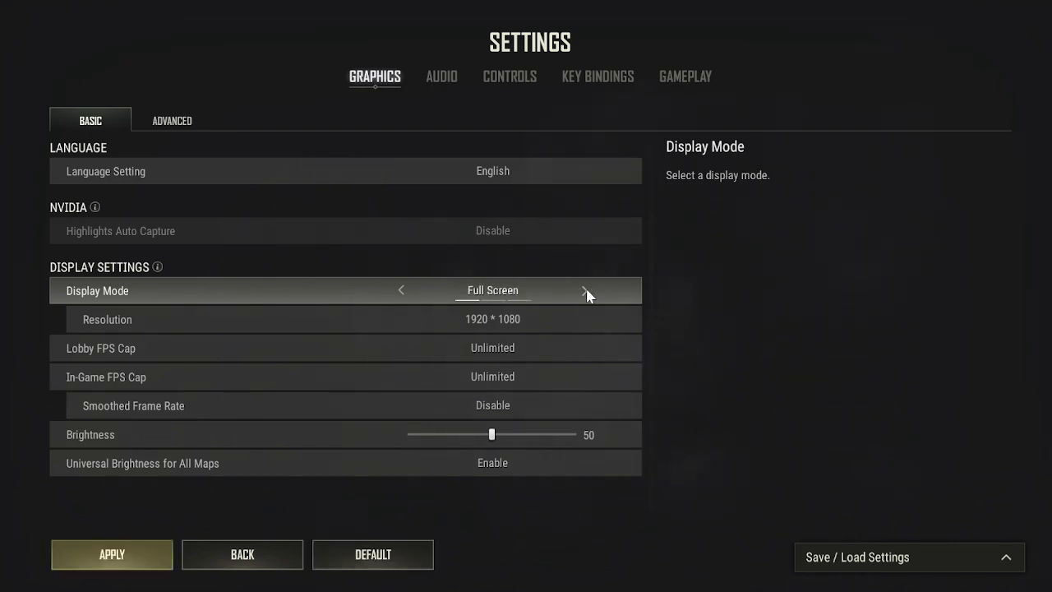
# - Review the advanced graphics settings from Render Scale and the quality levels down to V-Sync, Motion Blur and DirectX Version
pyautogui.click(171, 124)
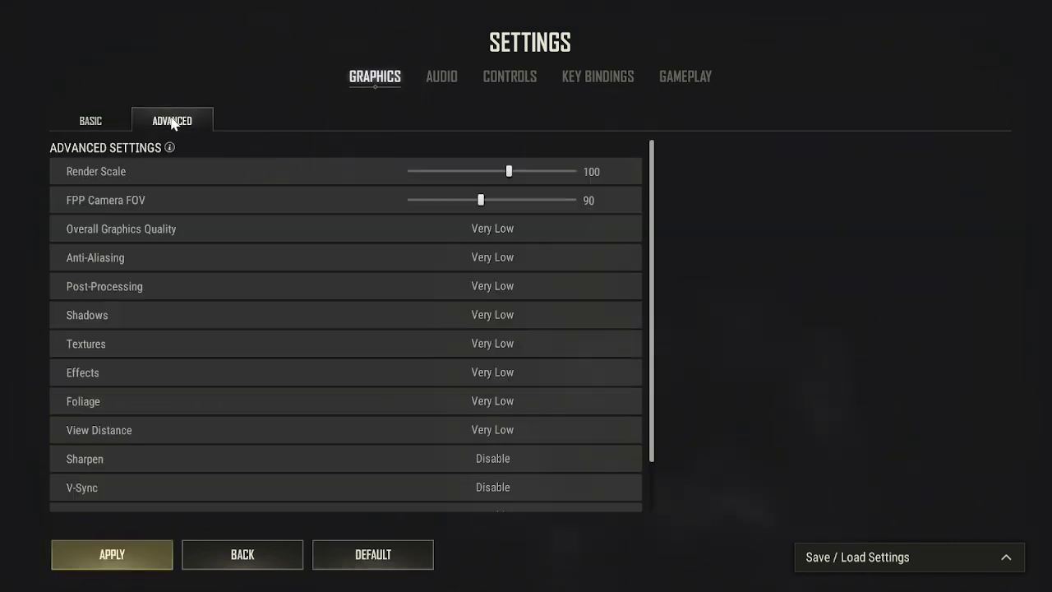
pyautogui.scroll(-2, 241, 399)
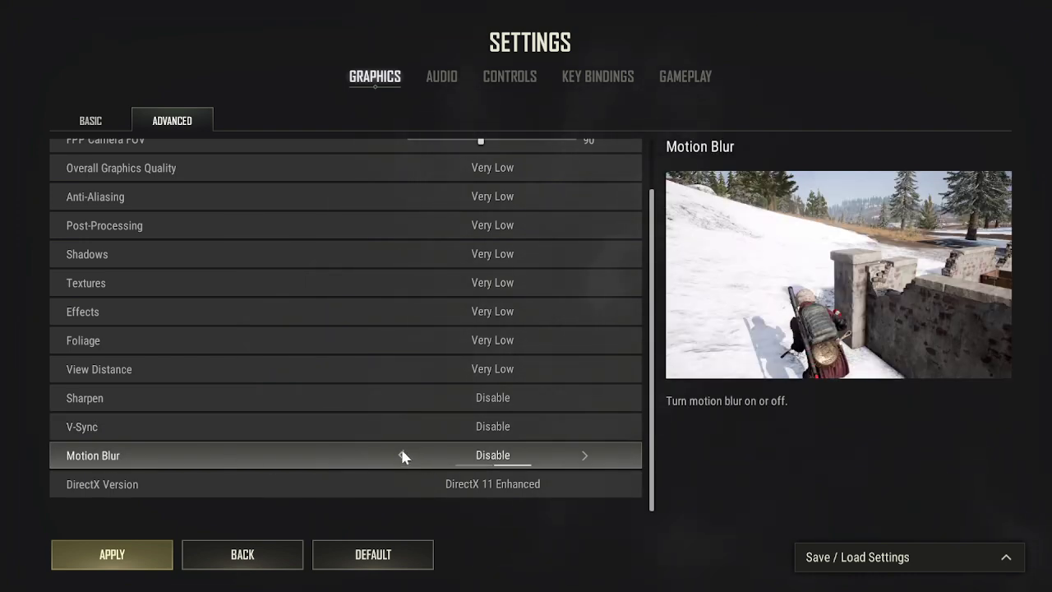
pyautogui.scroll(2, 369, 456)
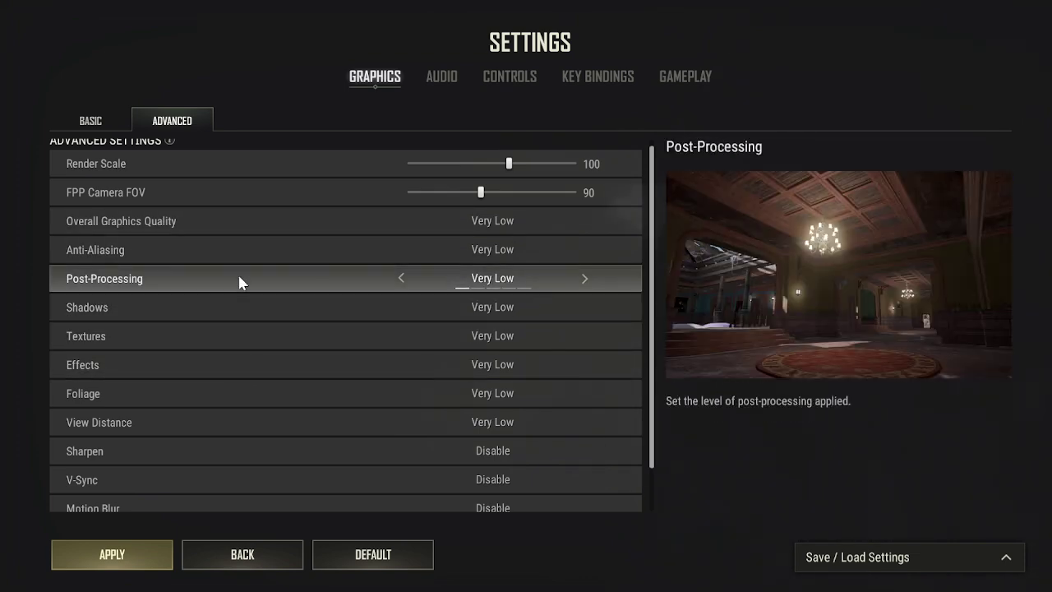
pyautogui.scroll(-1, 234, 271)
pyautogui.scroll(1, 267, 323)
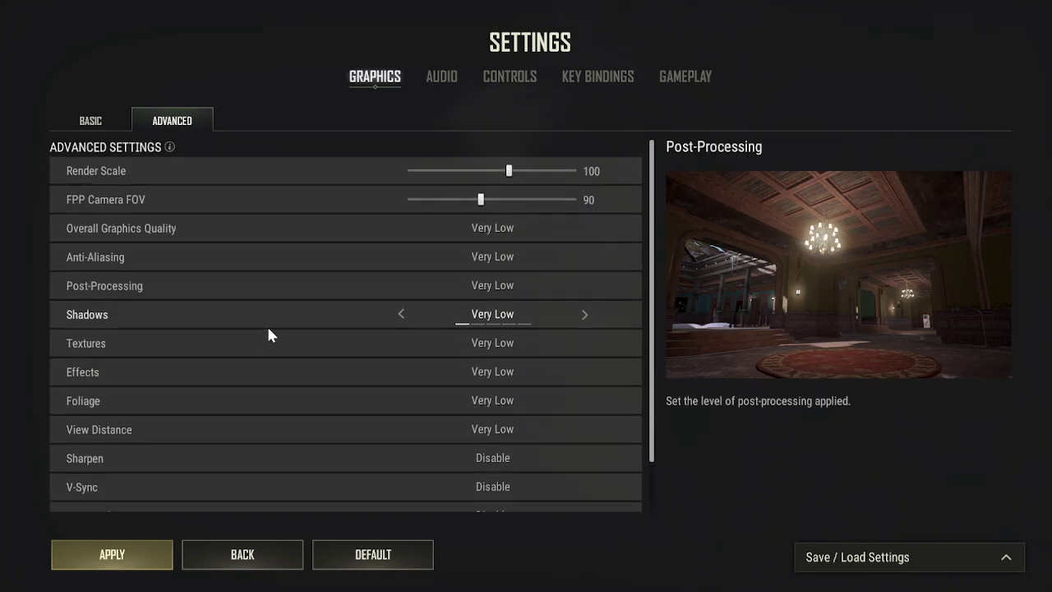
pyautogui.scroll(-1, 276, 328)
pyautogui.scroll(1, 277, 333)
pyautogui.scroll(1, 277, 340)
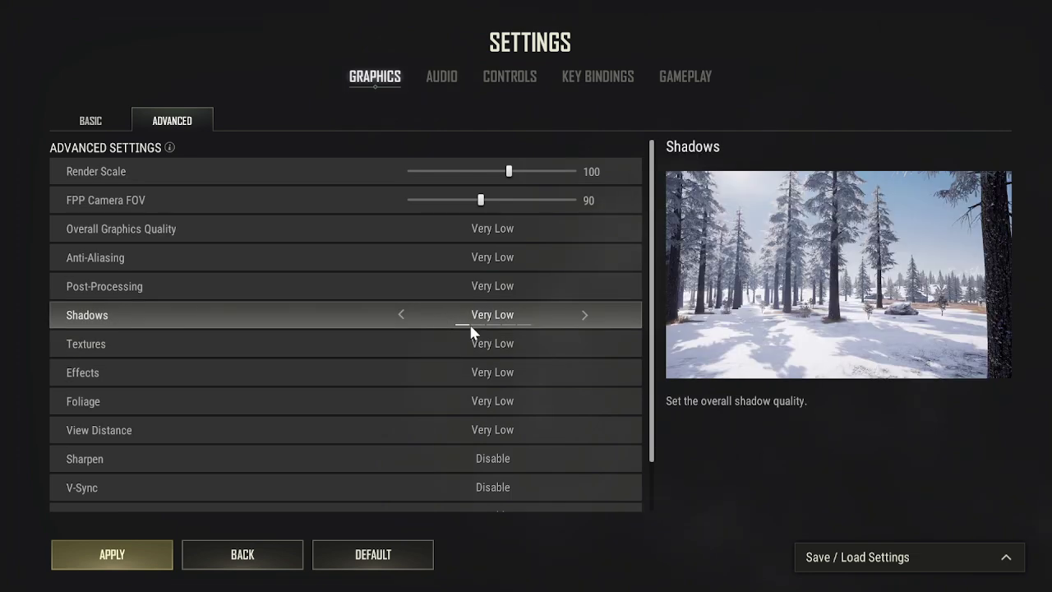
pyautogui.scroll(-1, 353, 337)
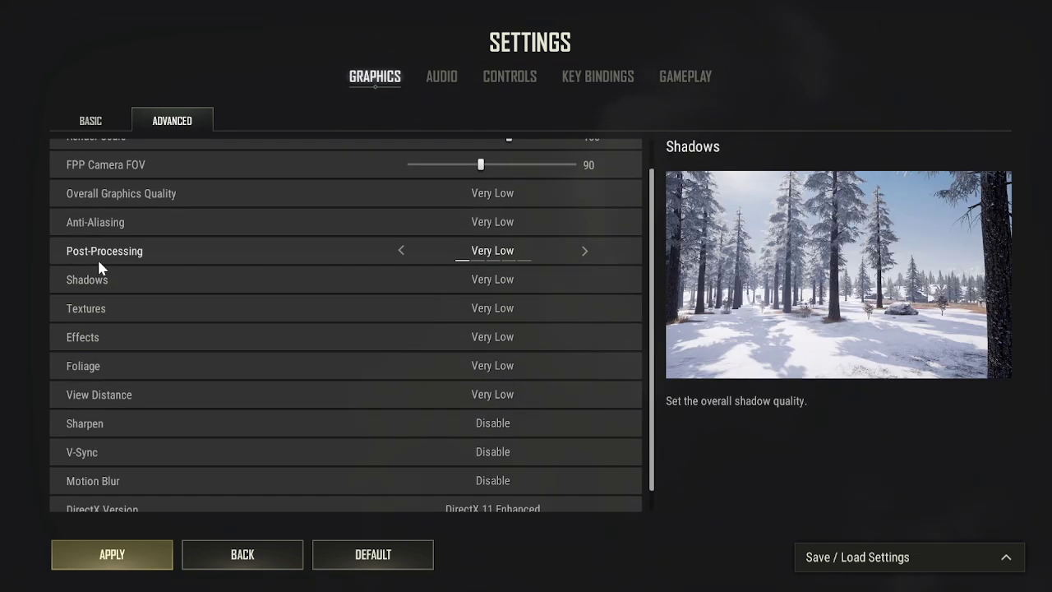
pyautogui.scroll(-1, 111, 308)
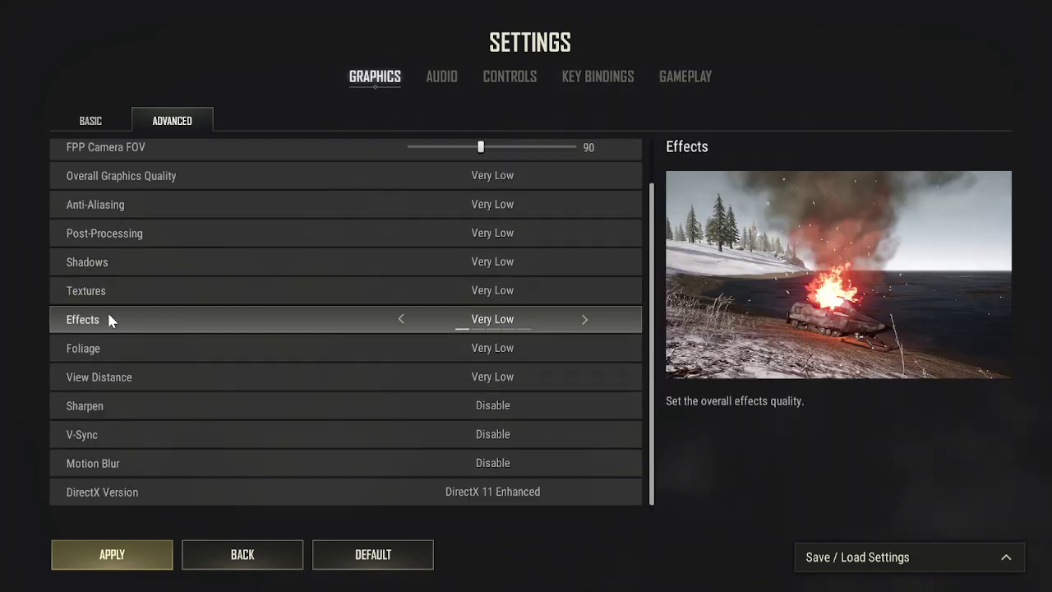